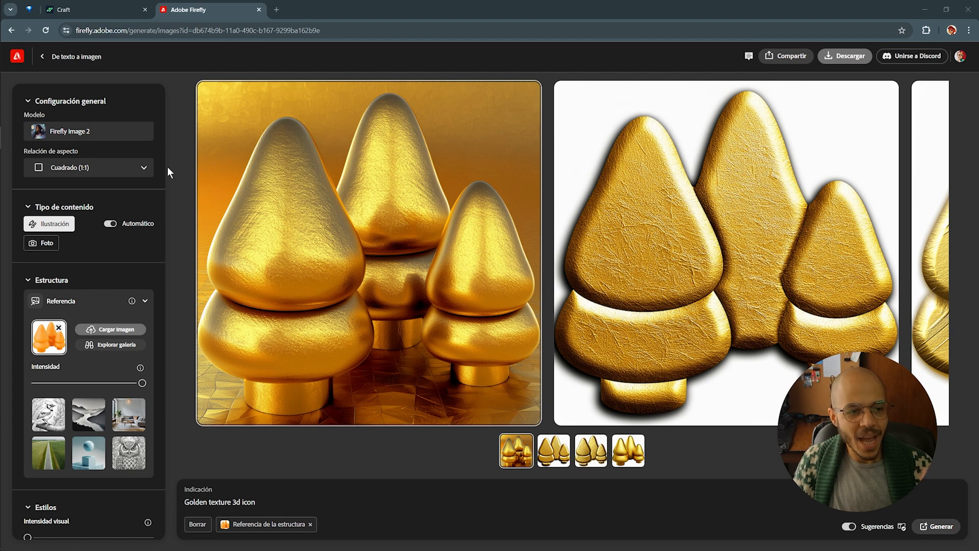
Browse the Golden texture 3d icon results and enlarge the fourth golden tree result
scroll(145, 261, "down", 3)
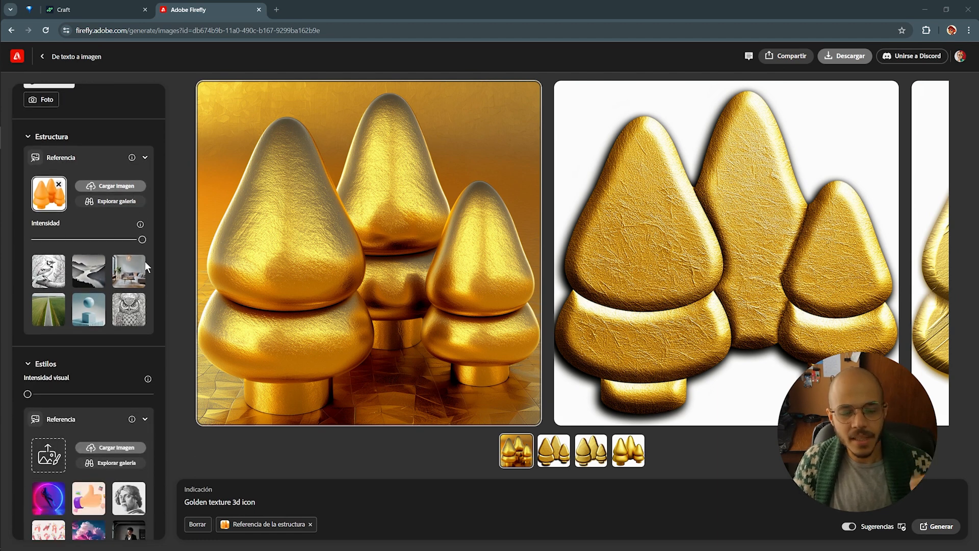
scroll(145, 264, "up", 3)
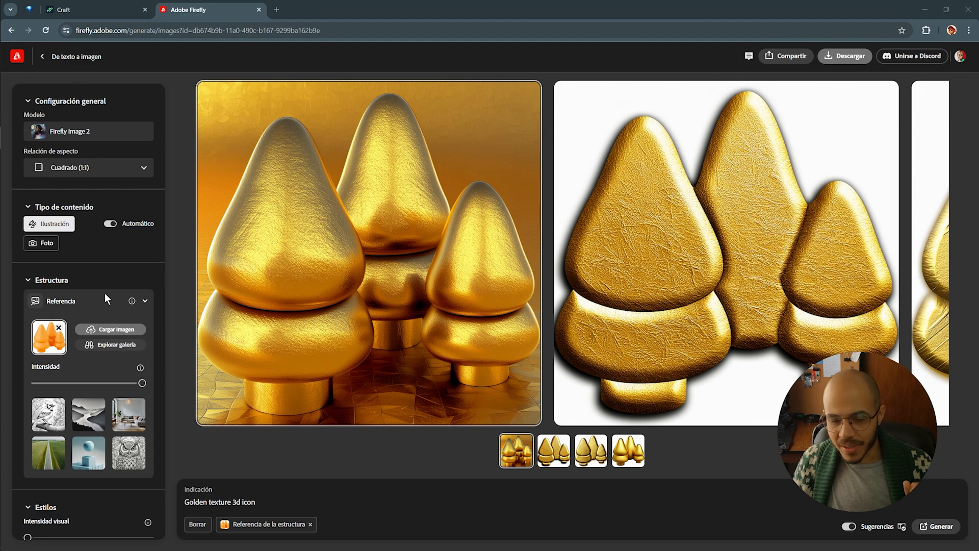
scroll(66, 331, "down", 1)
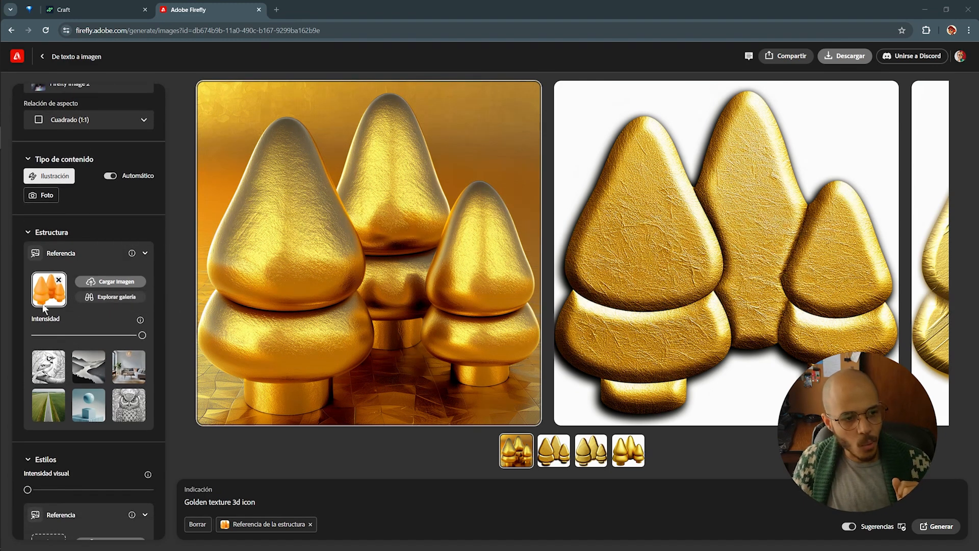
left_click(638, 456)
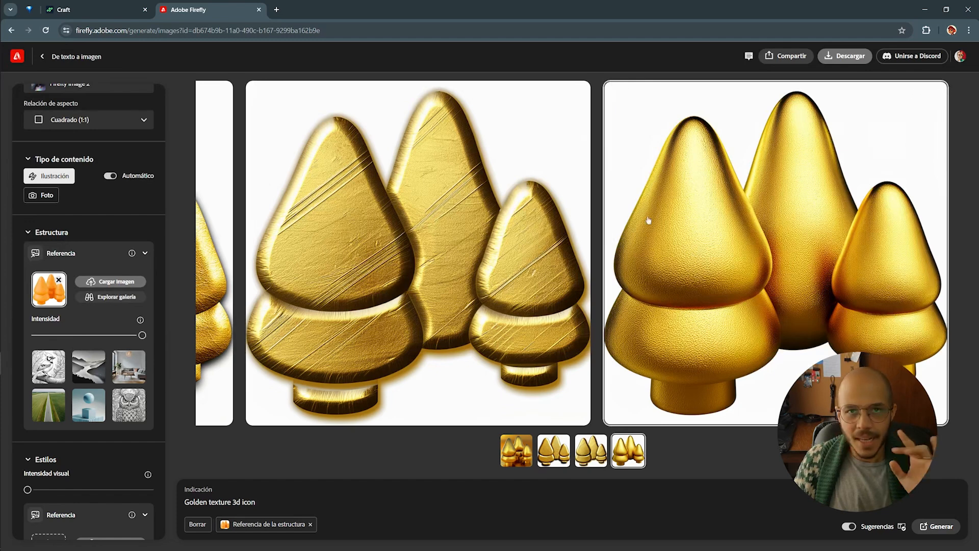
Replace the tree structure reference with the orange gift image 3D_Icon_Gift.png
mouse_move(549, 226)
left_click_drag(978, 245, 495, 231)
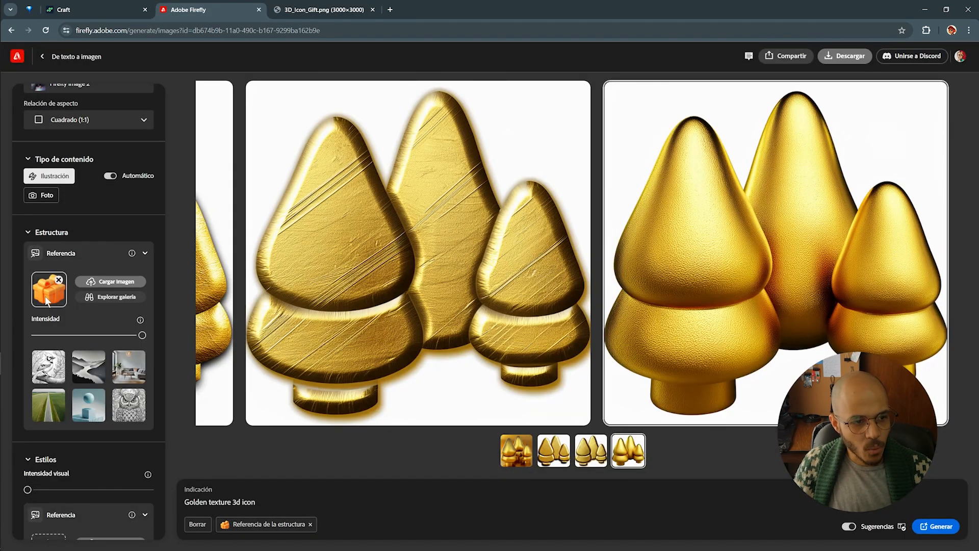
scroll(45, 298, "down", 3)
scroll(44, 302, "down", 1)
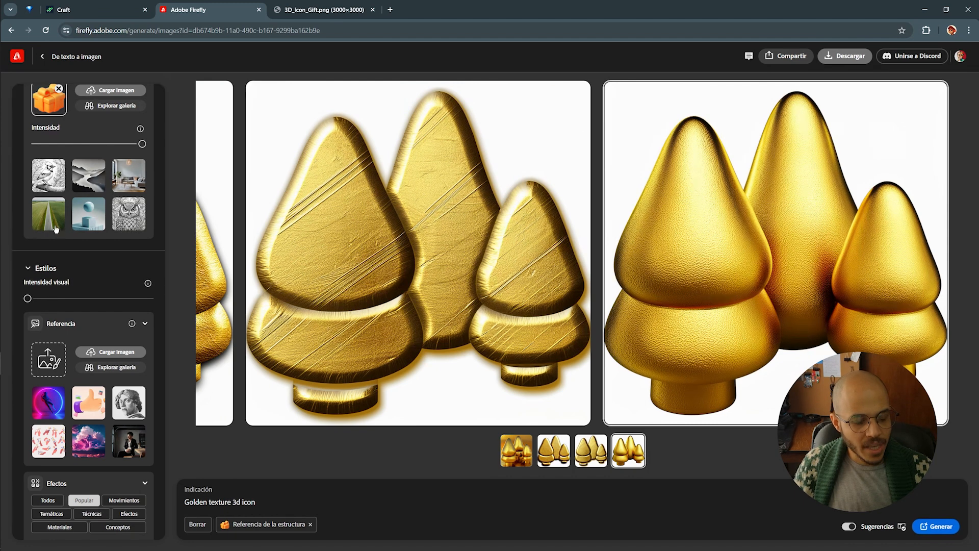
scroll(72, 249, "up", 2)
scroll(72, 249, "down", 3)
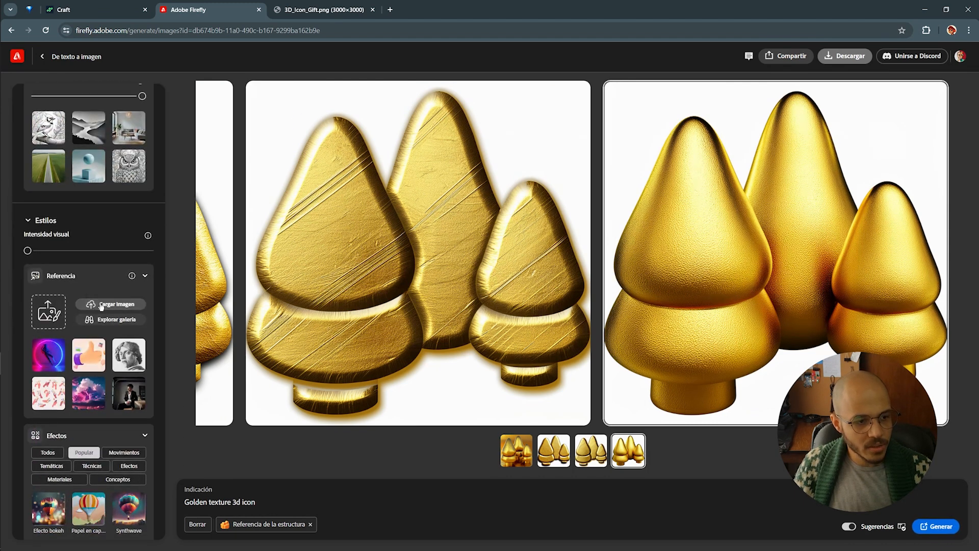
mouse_move(28, 250)
left_mouse_down()
mouse_move(124, 251)
mouse_move(19, 252)
left_mouse_up()
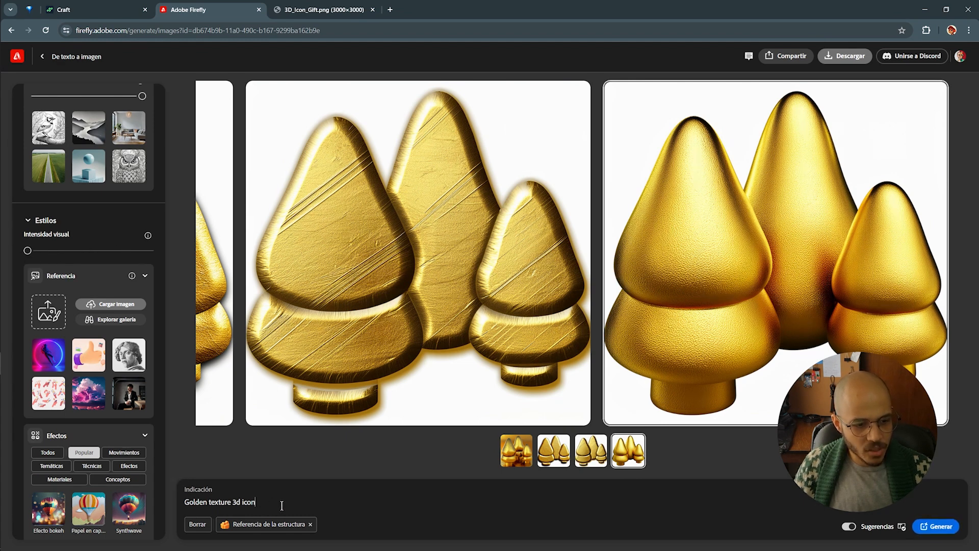
Swap 'Golden' for 'Silver' so the prompt reads 'Silver texture 3d icon', then generate
left_click_drag(270, 502, 183, 502)
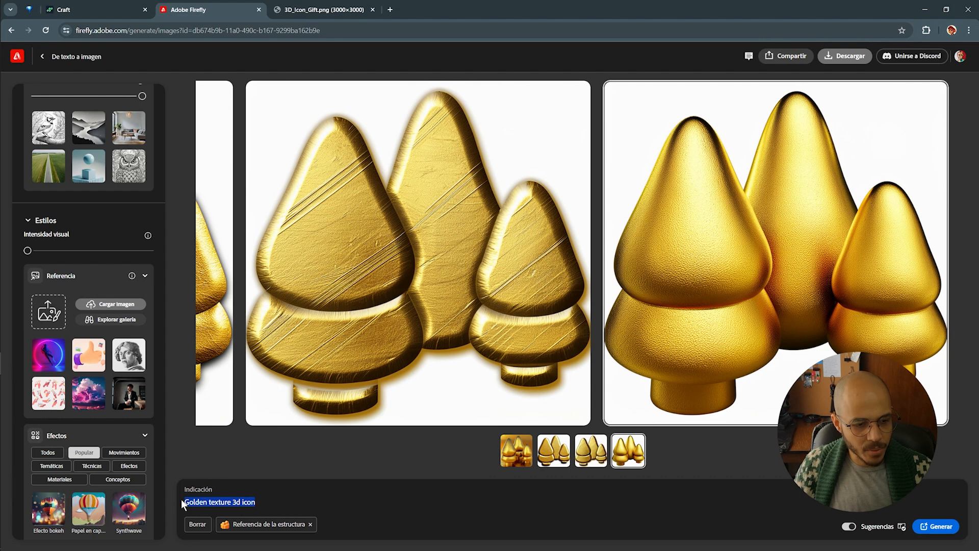
left_click(212, 503)
key("shift+End")
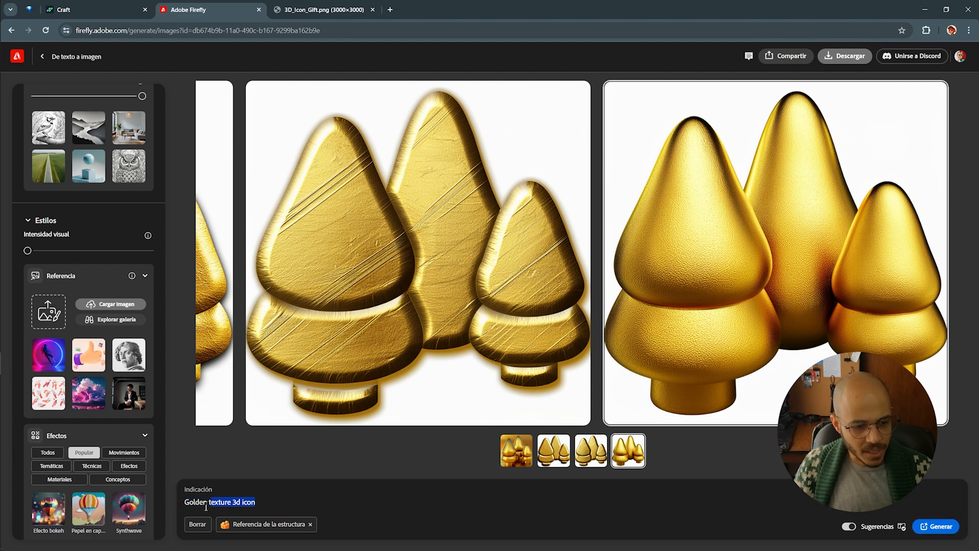
left_click(187, 505, "shift")
left_click(193, 505)
double_click(193, 503)
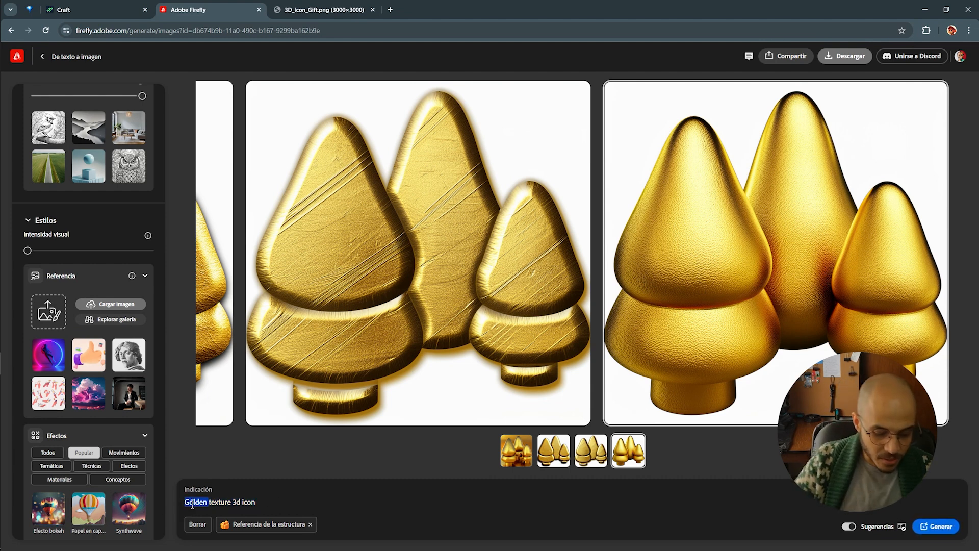
type("Silver")
left_click(257, 504)
key("Return")
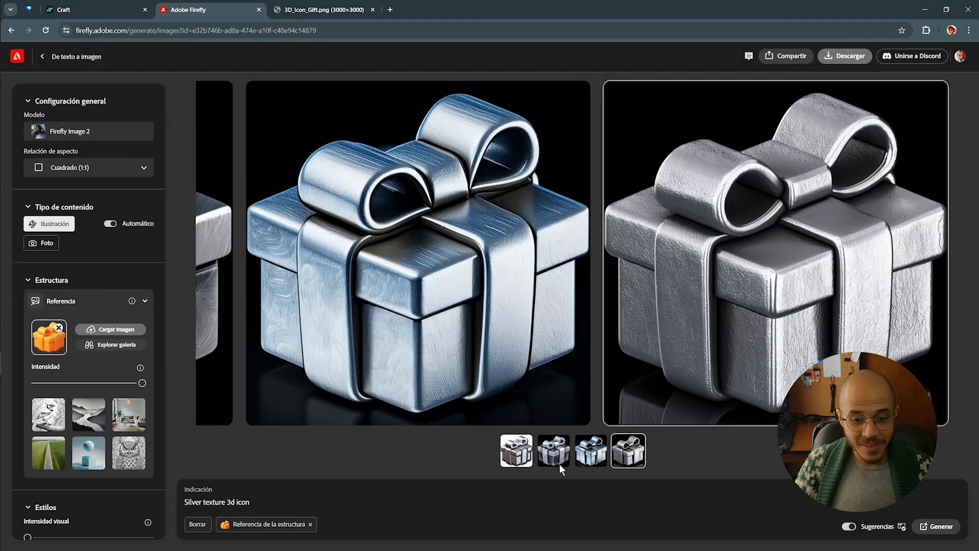
View the first and then the dark-background silver gift result, then switch to the original orange gift image
left_click(512, 459)
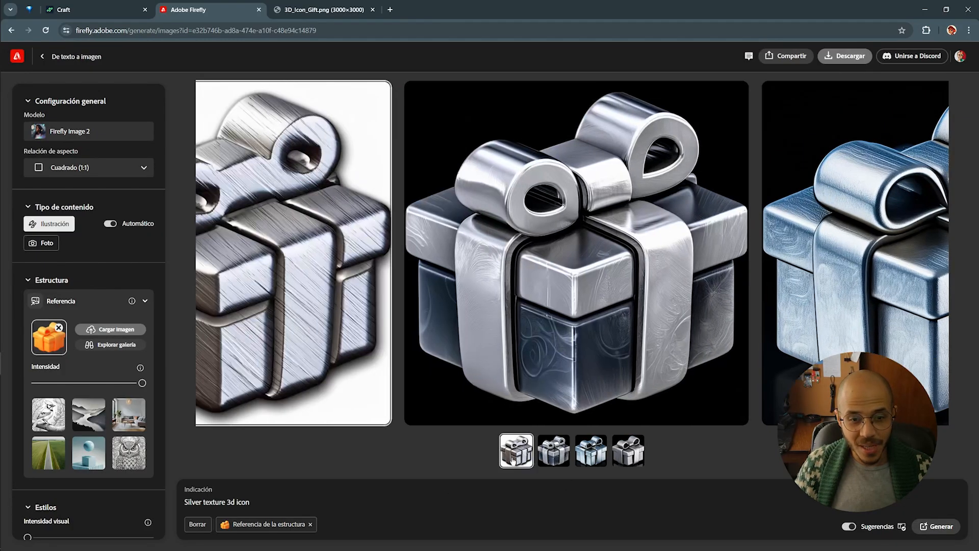
mouse_move(431, 318)
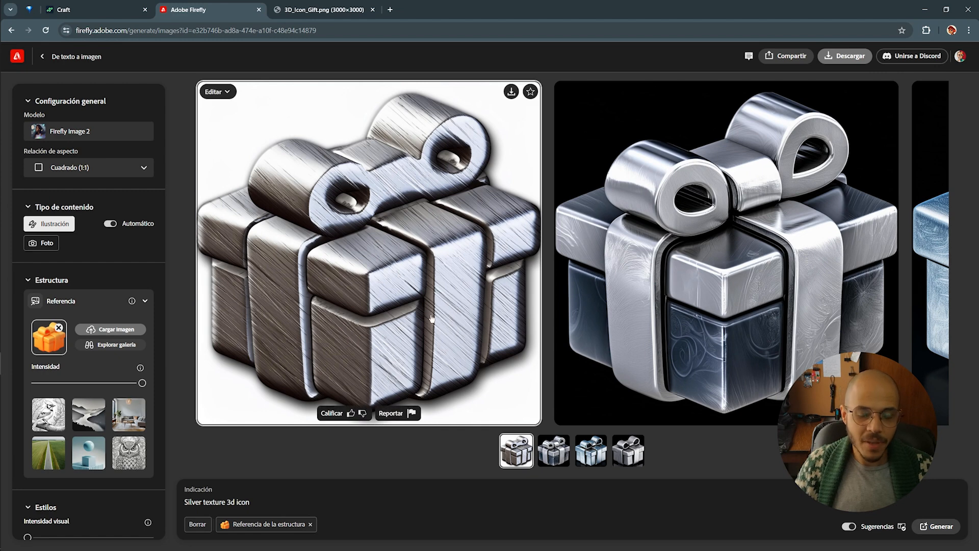
left_click(554, 452)
key("alt+Tab")
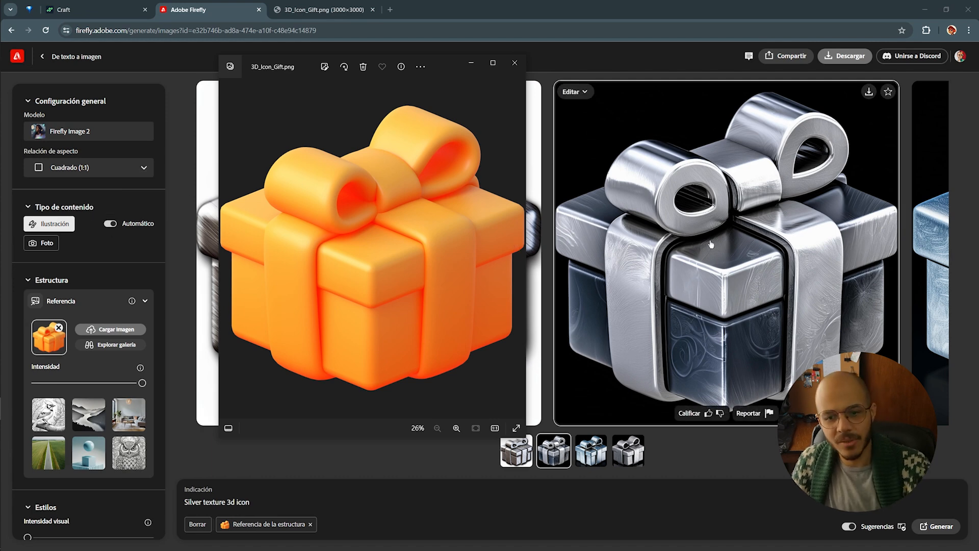
Close the orange gift image in Windows Photos
left_click(793, 254)
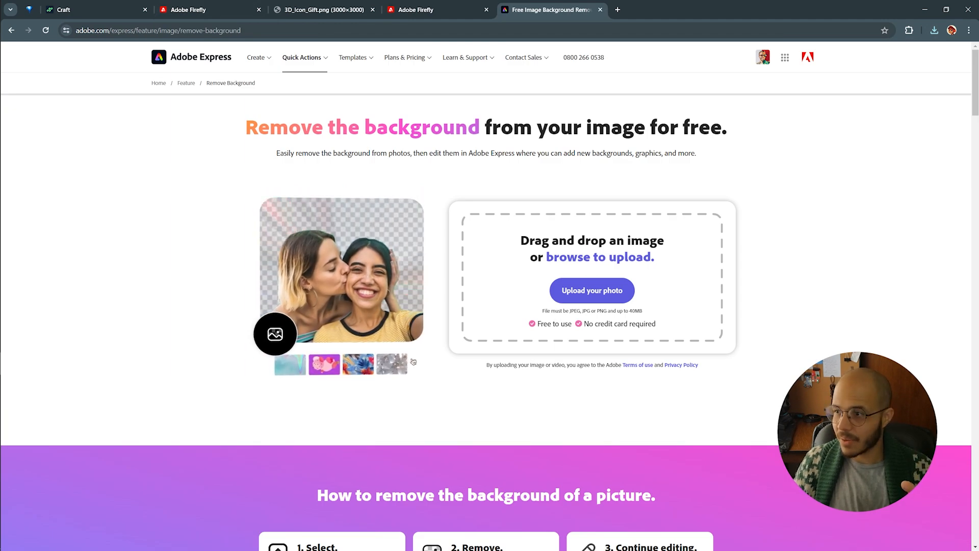
Drag the silver gift image from Downloads into Remove Background to strip its black backdrop
key("alt+Tab")
left_click_drag(812, 118, 584, 288)
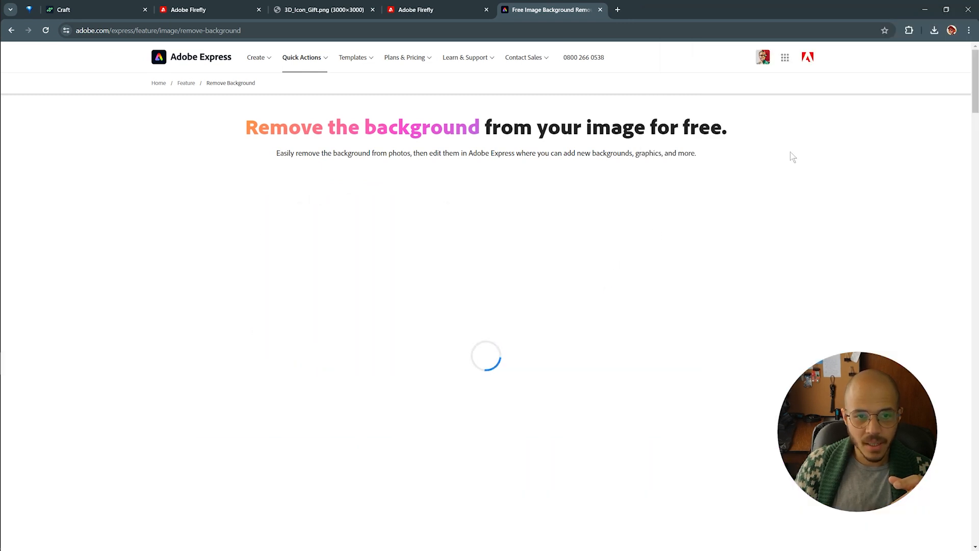
scroll(796, 157, "down", 1)
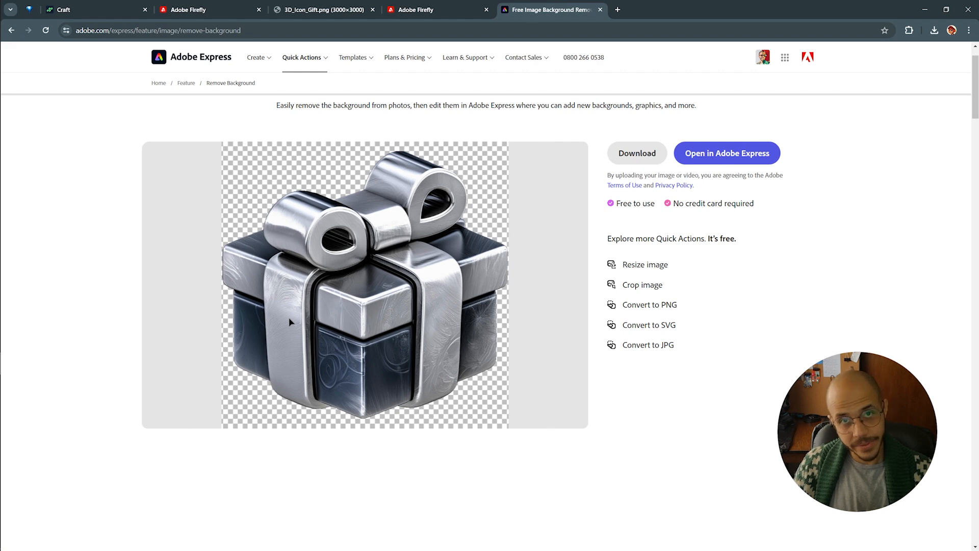
Load the plush squirrels photo IMG_9967 into Firefly's Generative Fill editor
key("ctrl+shift+Tab")
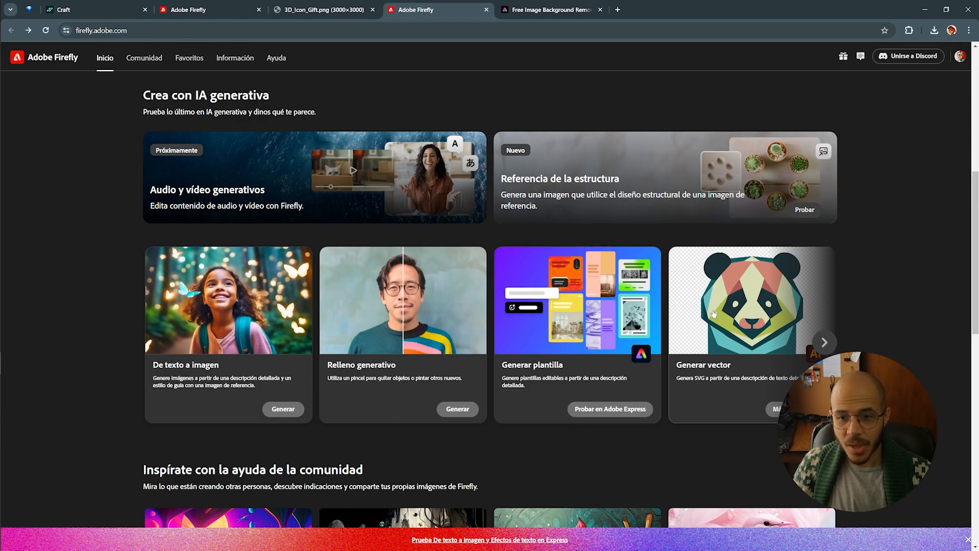
scroll(655, 312, "up", 3)
scroll(621, 320, "down", 2)
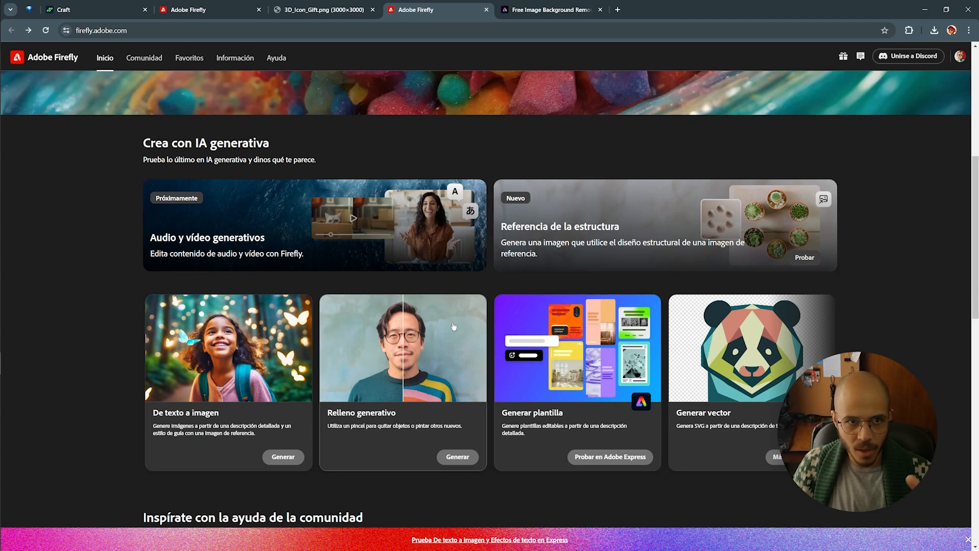
scroll(378, 306, "down", 1)
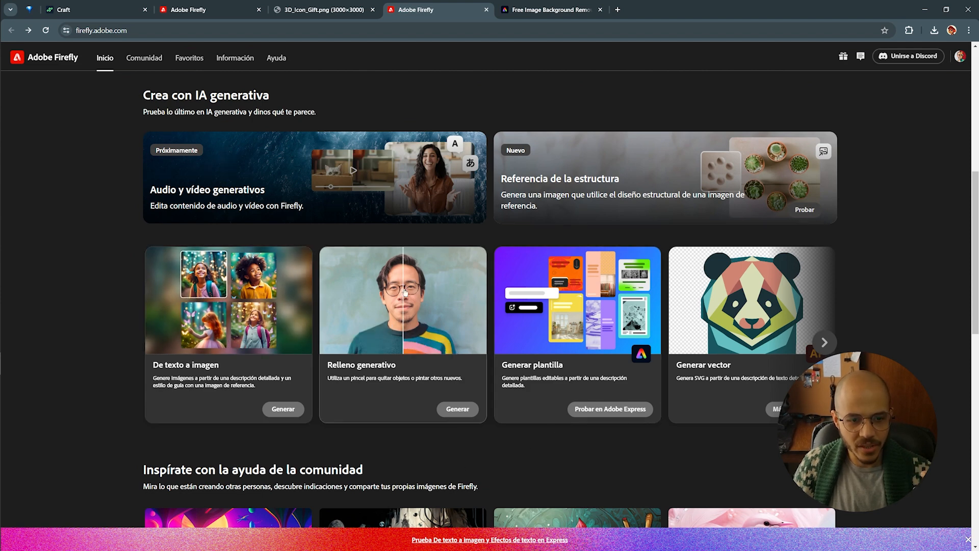
left_click(458, 408)
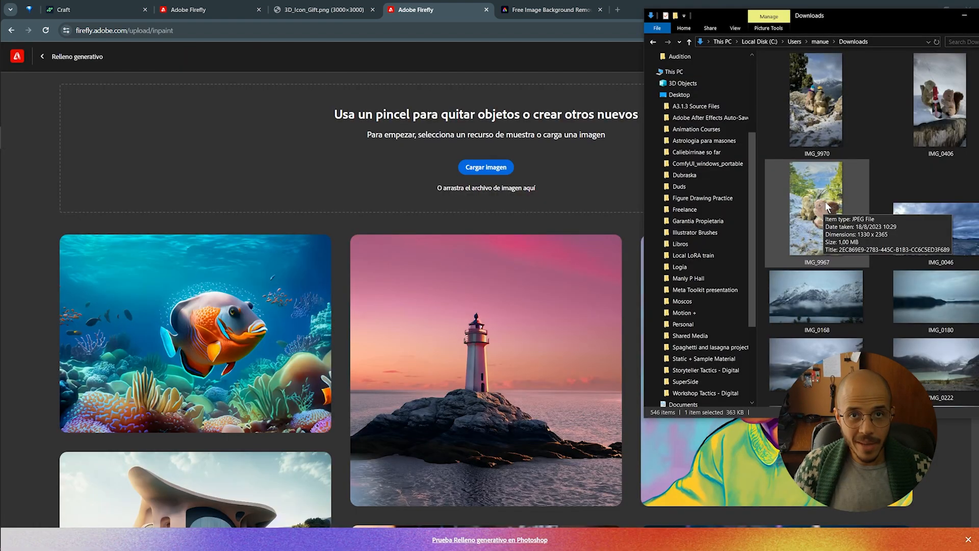
left_click_drag(826, 201, 519, 151)
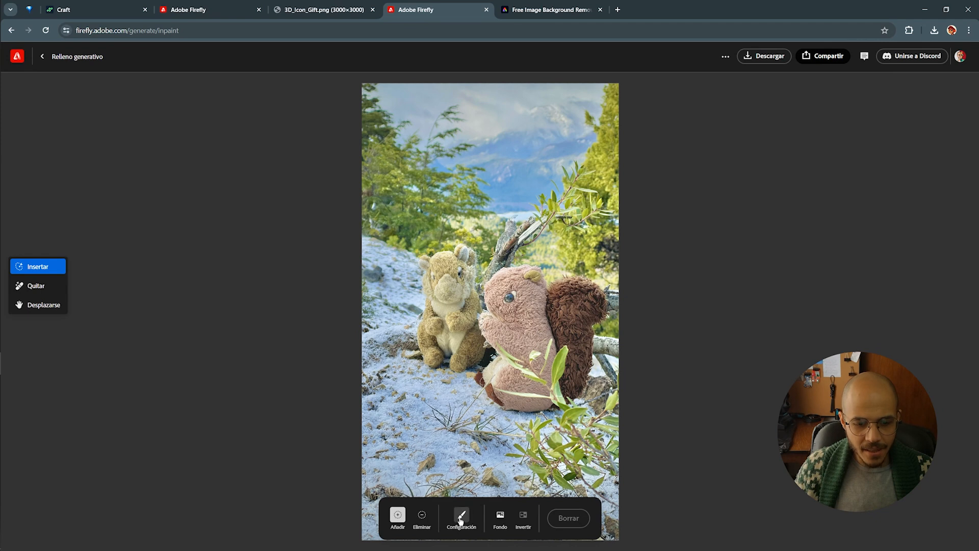
Mask both plush animals' heads and generate 'Knitted christmas hats' into them
mouse_move(510, 260)
left_mouse_down()
mouse_move(517, 225)
mouse_move(510, 280)
mouse_move(525, 270)
left_mouse_up()
mouse_move(442, 250)
left_mouse_down()
mouse_move(442, 214)
mouse_move(439, 225)
left_mouse_up()
type("Knitted christ")
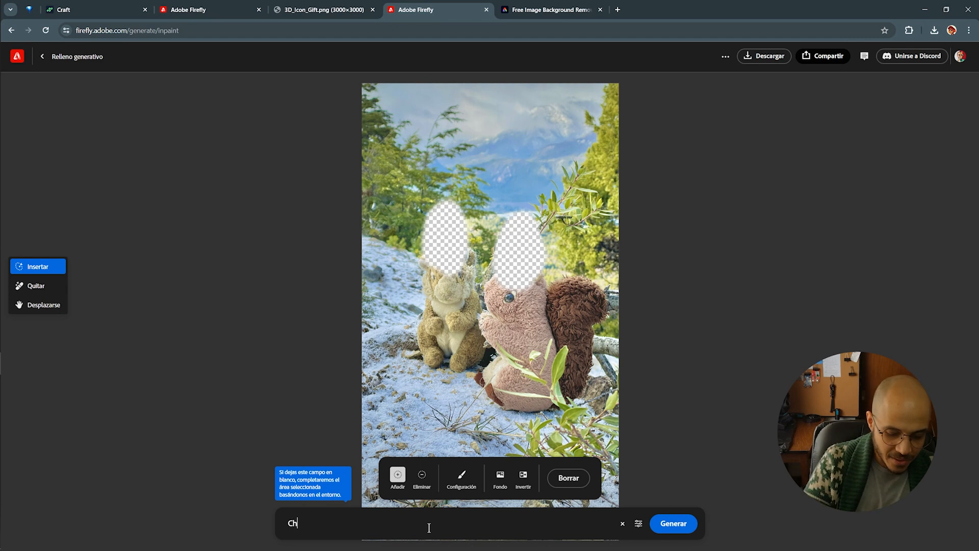
type("mas hats")
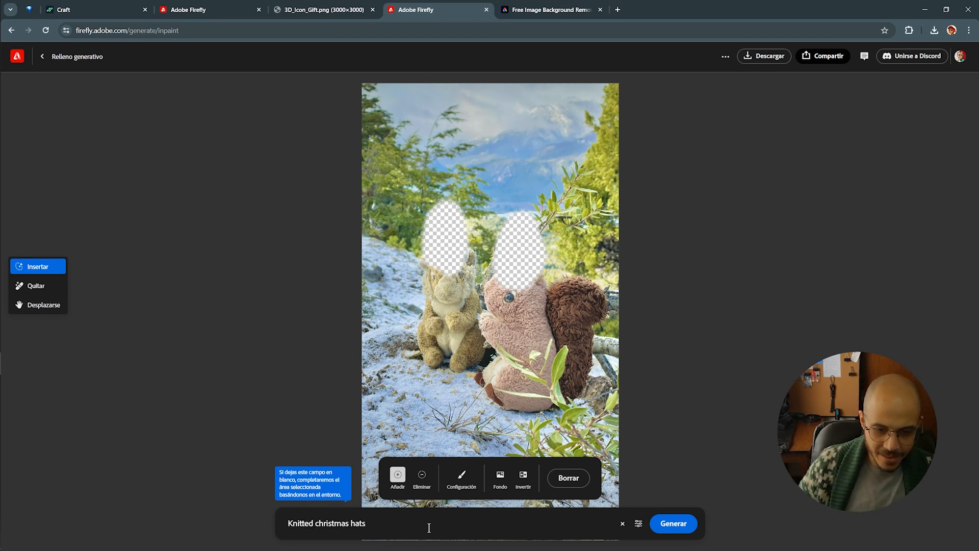
left_click(678, 523)
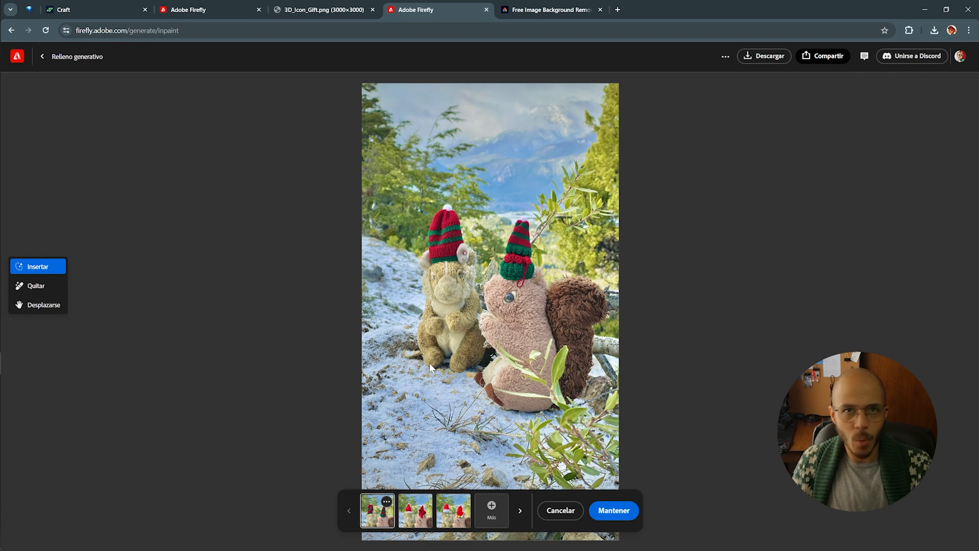
Change the fill prompt to 'baseball hats' and compare the generated hat variations
key("Escape")
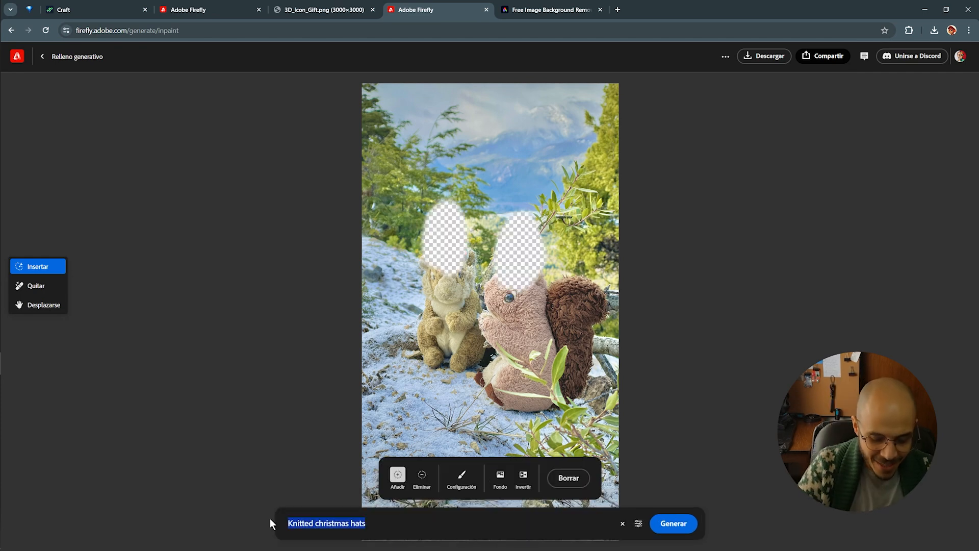
type("baseball h")
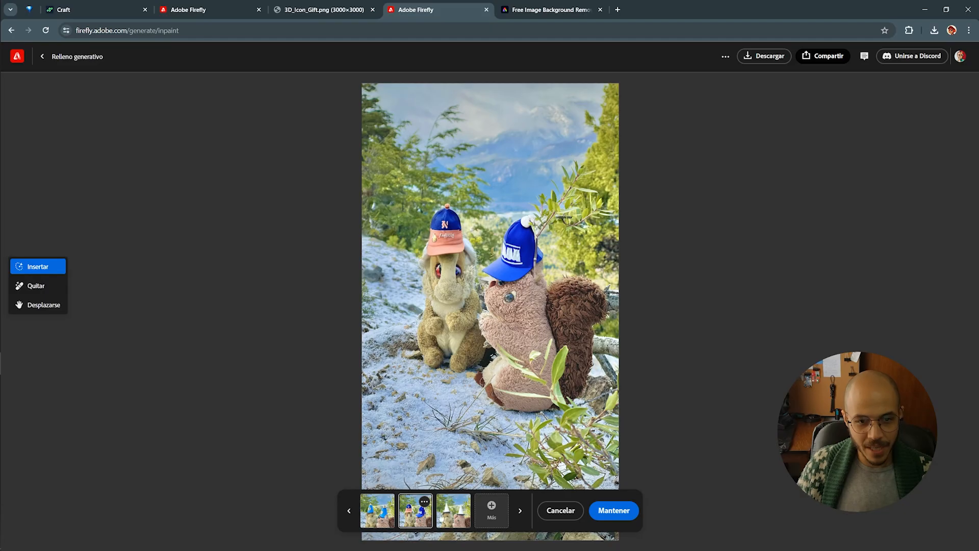
left_click(446, 517)
left_click(385, 521)
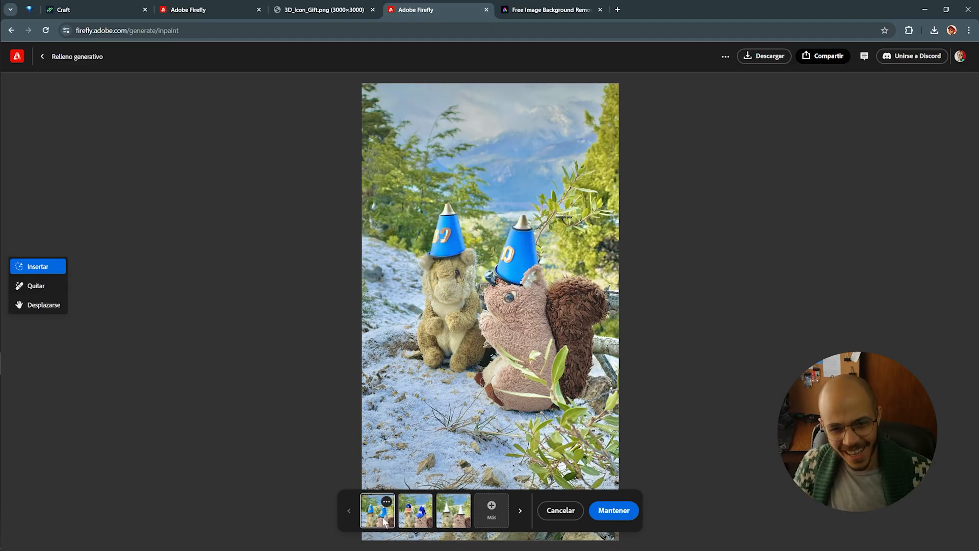
left_click(417, 520)
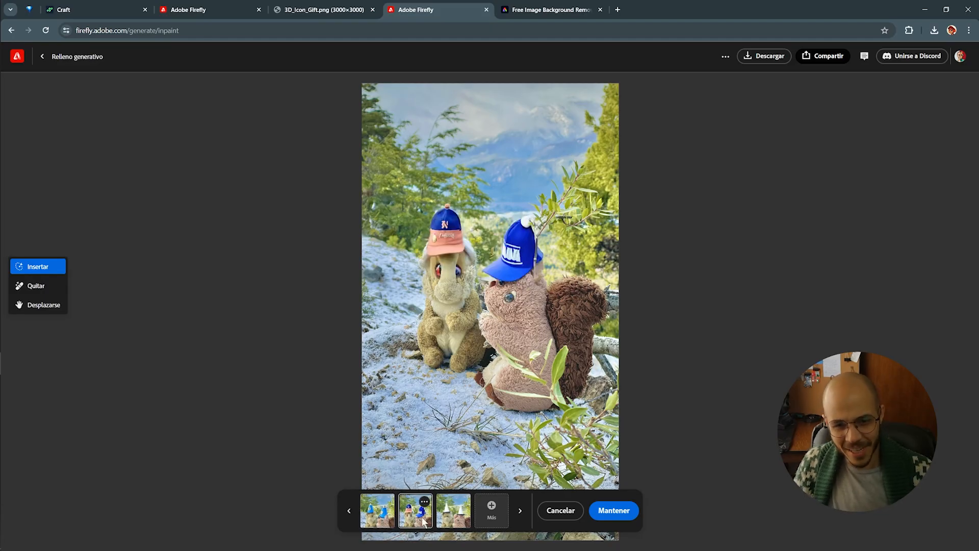
left_click(453, 521)
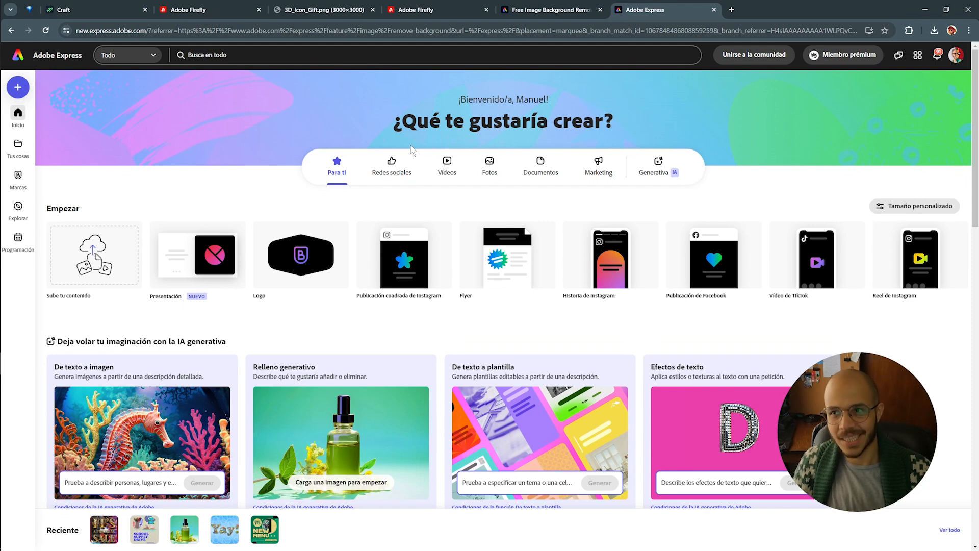
Create a new 16:9 horizontal 1920×1080 design
scroll(412, 149, "down", 3)
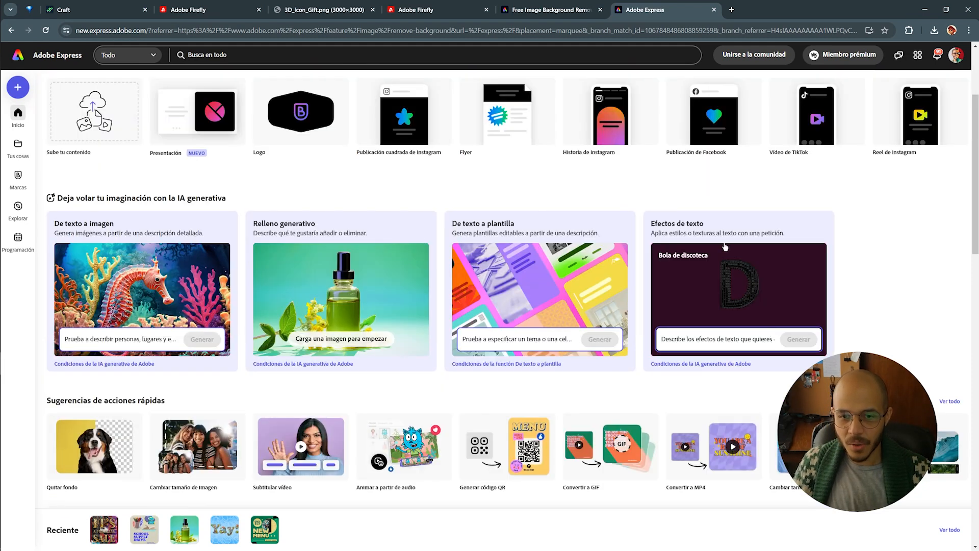
scroll(725, 247, "up", 2)
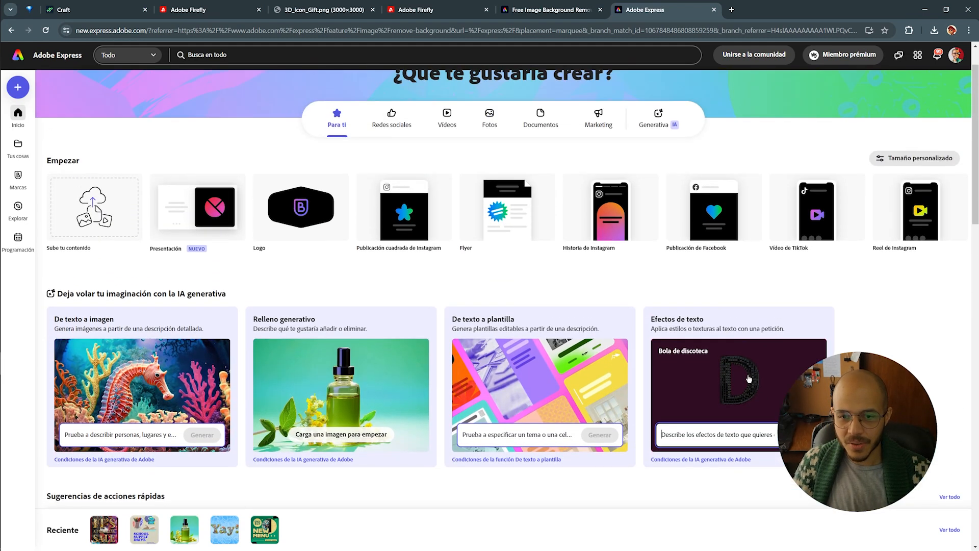
left_click(18, 87)
left_click(88, 179)
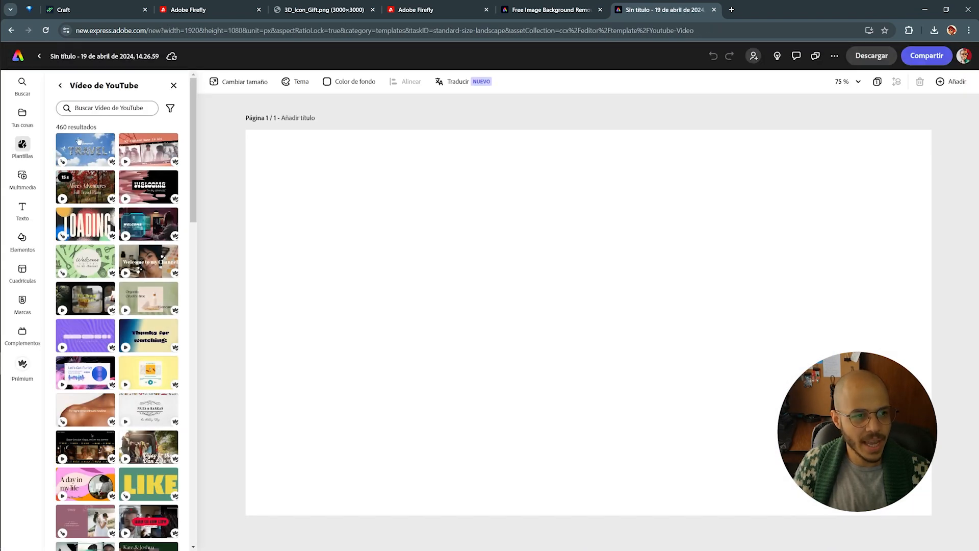
Add a Dinámico-layout text box reading 'GENERATIVE AI IS VERY SCARY'
left_click(23, 209)
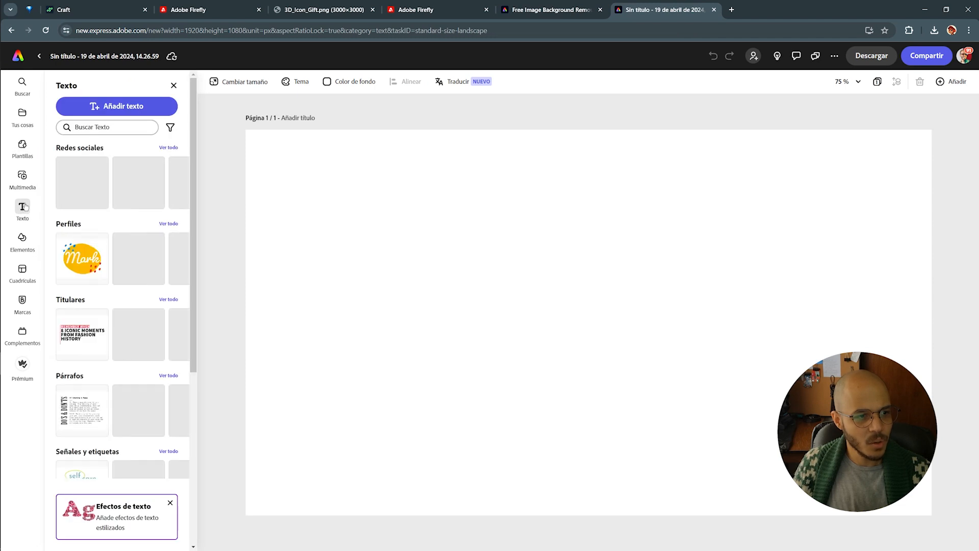
left_click(132, 105)
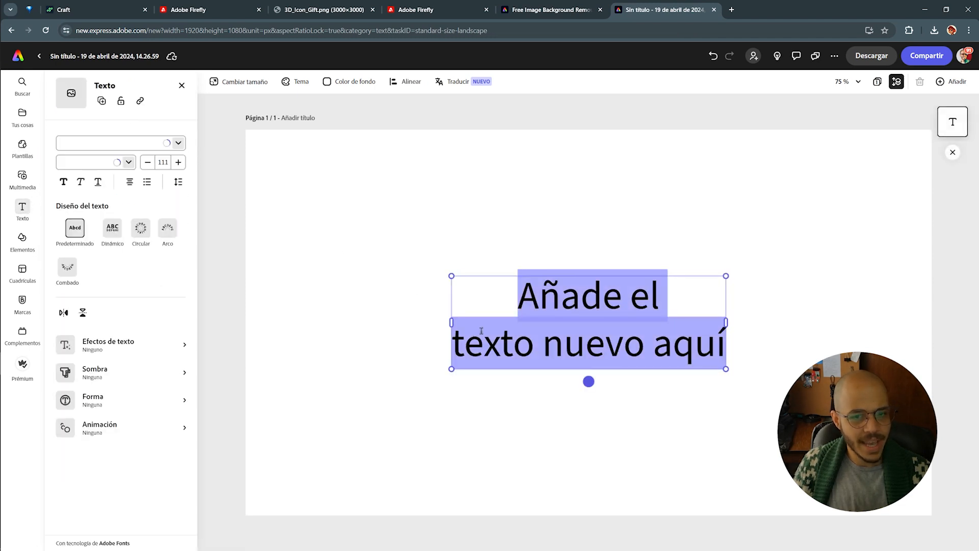
left_click(114, 229)
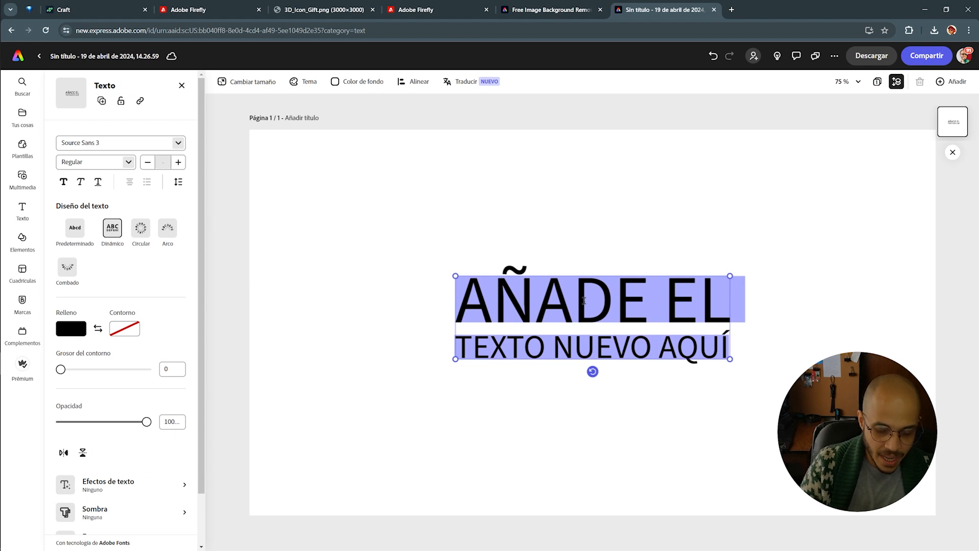
type("GENER")
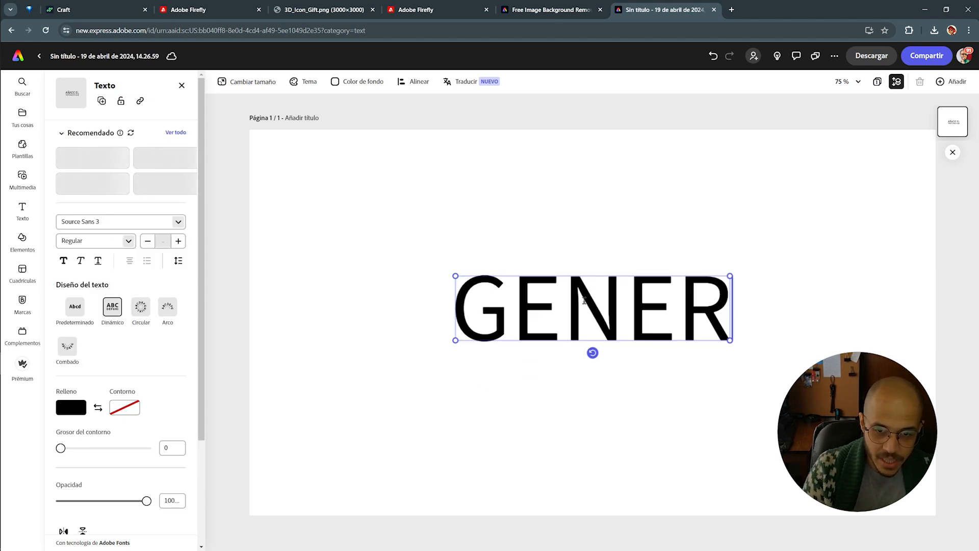
type("ATIVE AI IS VER")
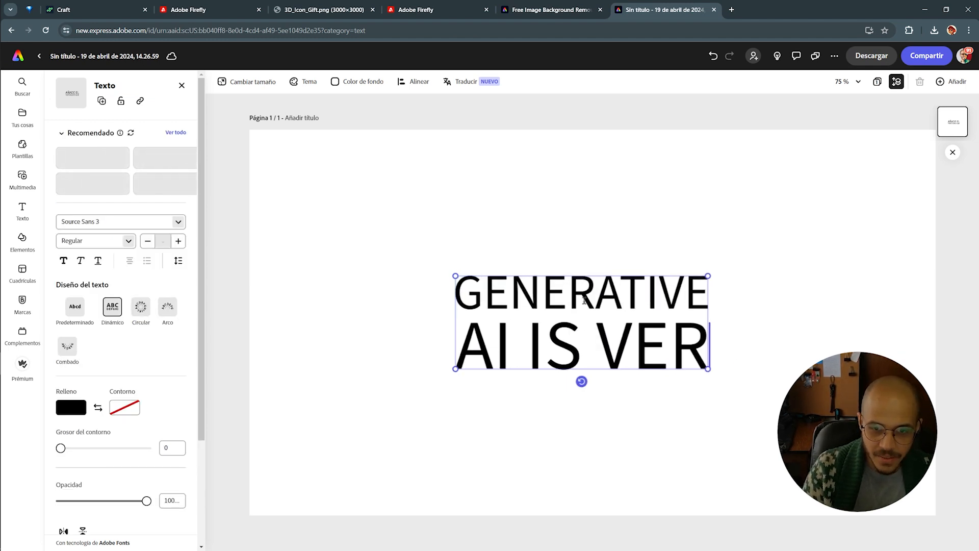
type("Y SCARY")
Set the whole title to the 8 font in Heavy weight
key("ctrl+a")
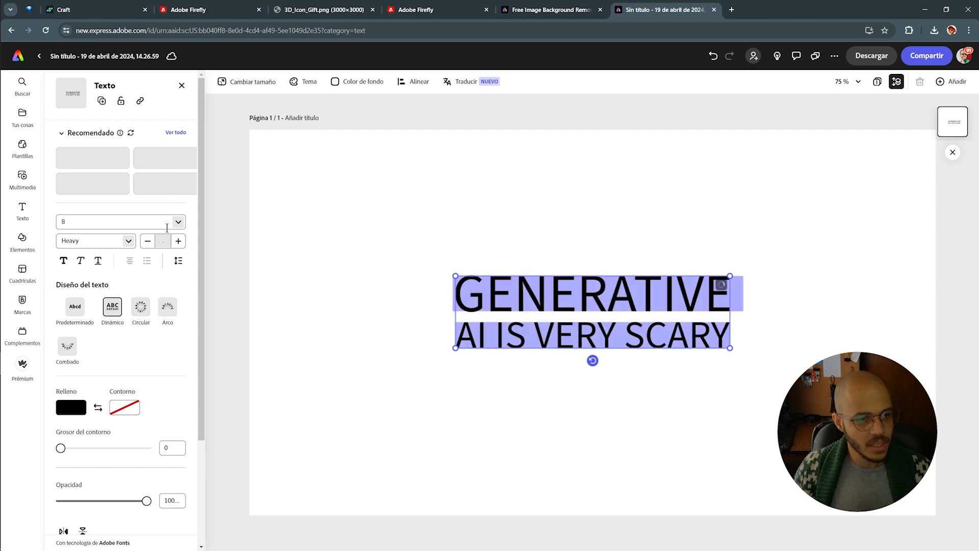
left_click(178, 222)
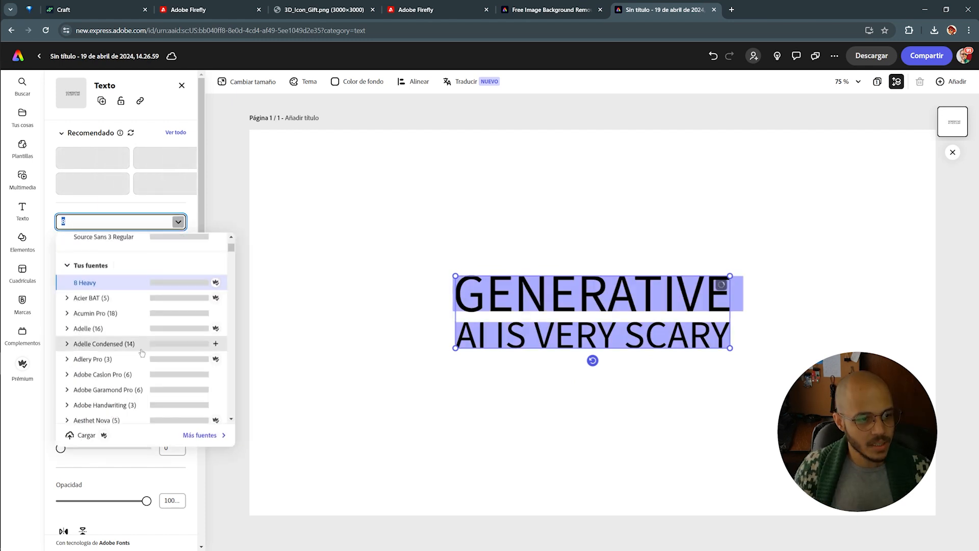
scroll(113, 337, "down", 5)
left_click(112, 309)
left_click(128, 241)
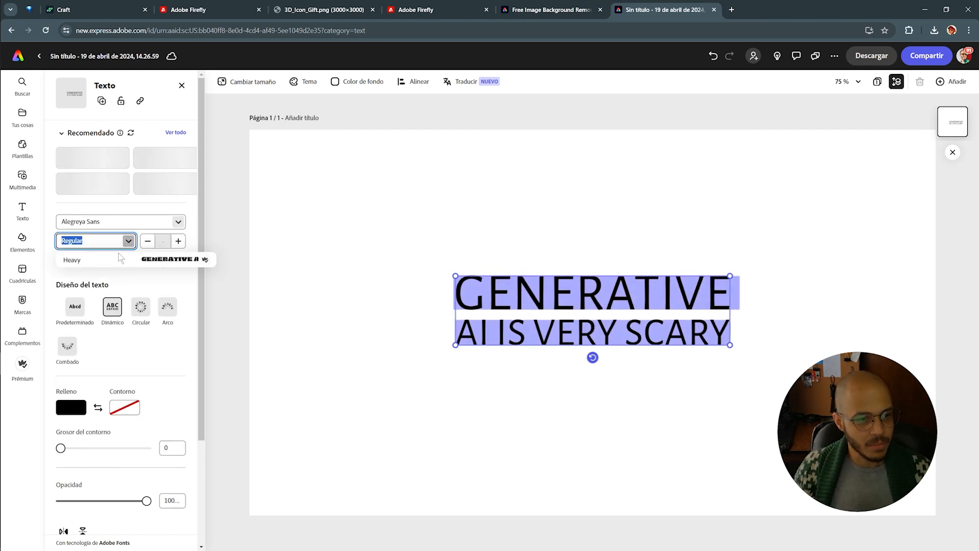
left_click(158, 262)
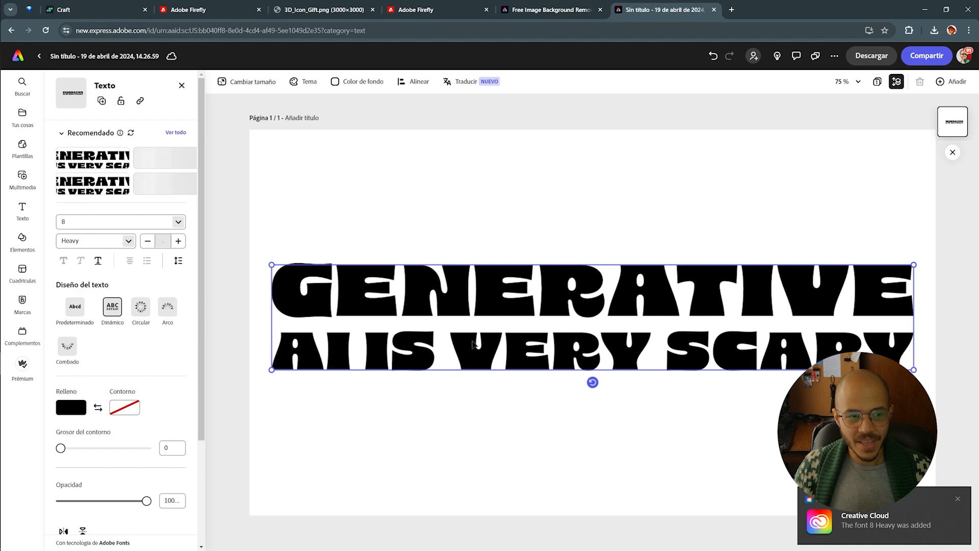
scroll(144, 378, "down", 3)
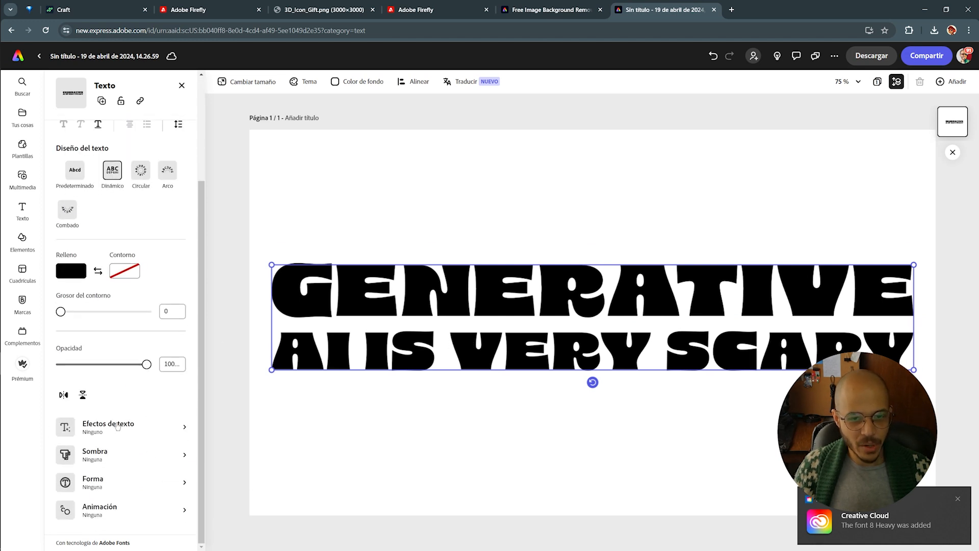
Give the title a Realista blue marble text effect, shrink it slightly and centre it
left_click(186, 431)
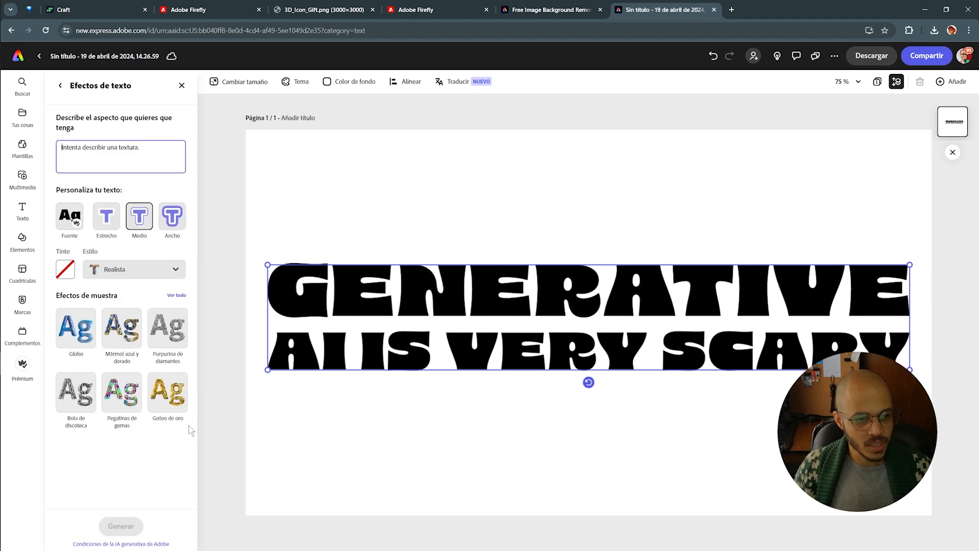
left_click(129, 267)
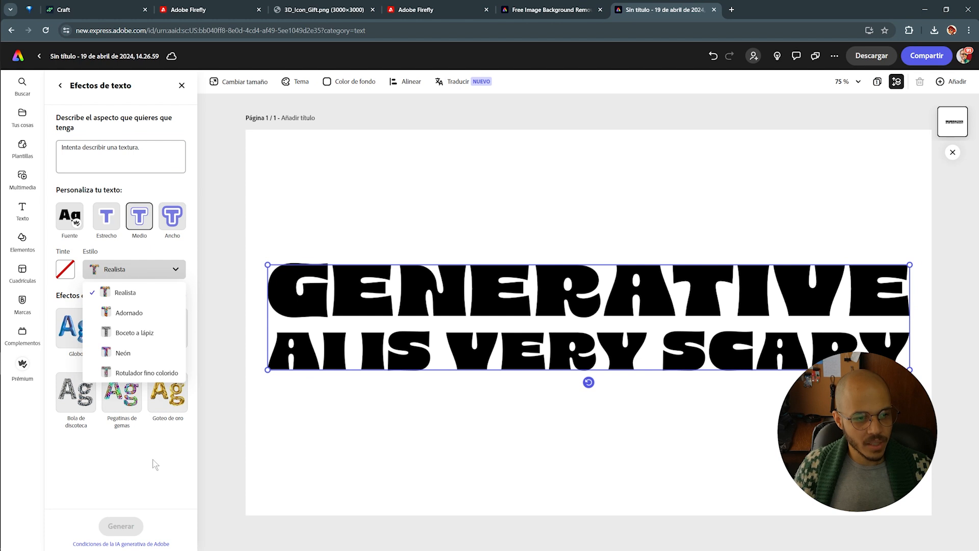
left_click(123, 265)
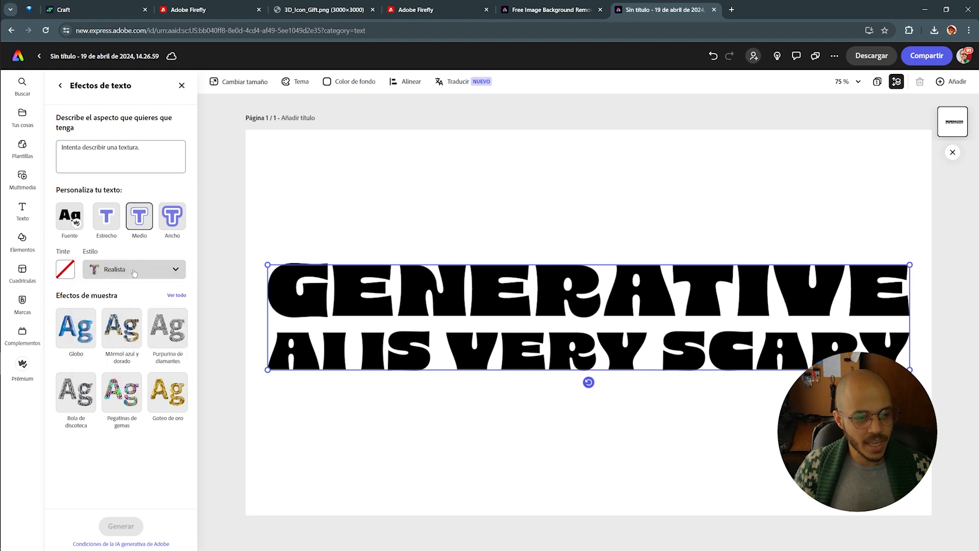
left_click(121, 143)
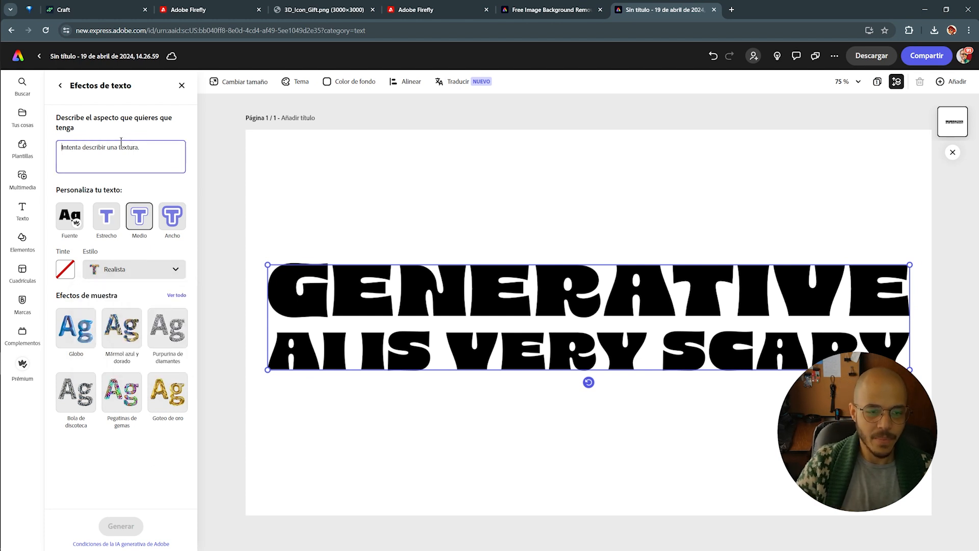
type("Blue ma")
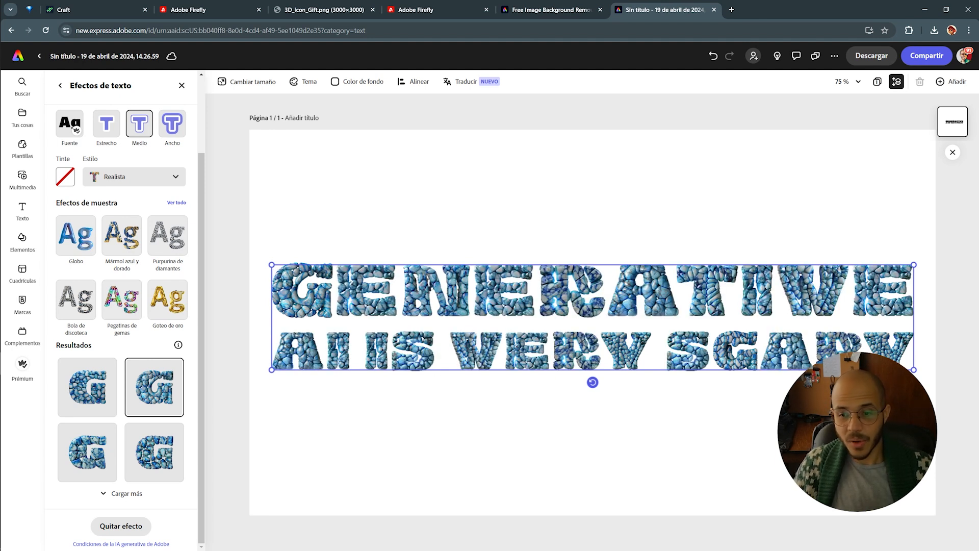
left_click_drag(915, 371, 842, 353)
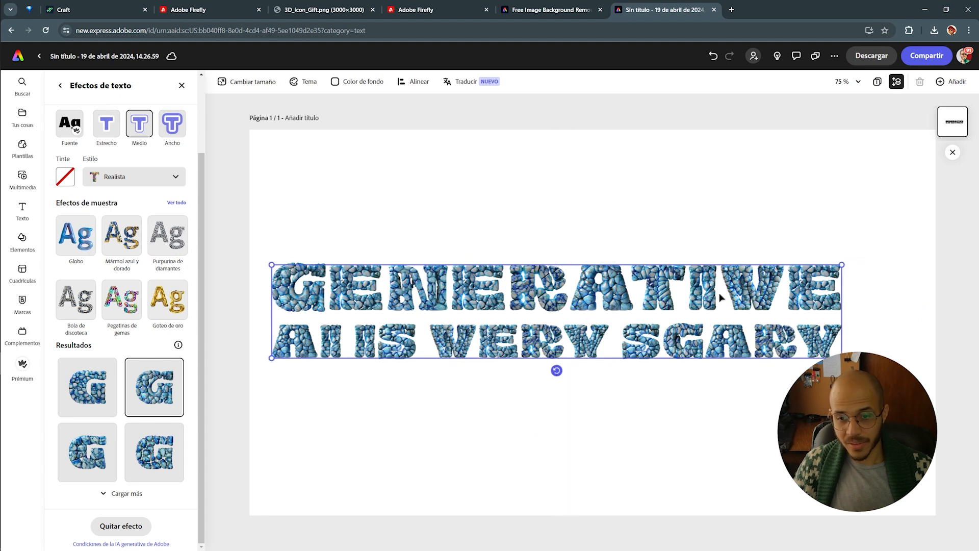
left_click_drag(689, 294, 725, 303)
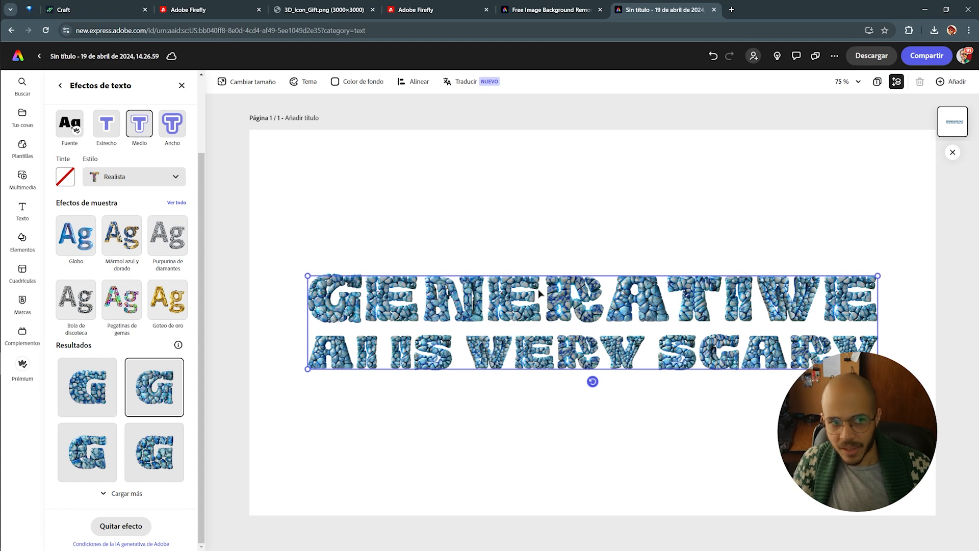
Apply the Goteo de oro gold-drip effect to the title and settle it on the centre guides
left_click(169, 304)
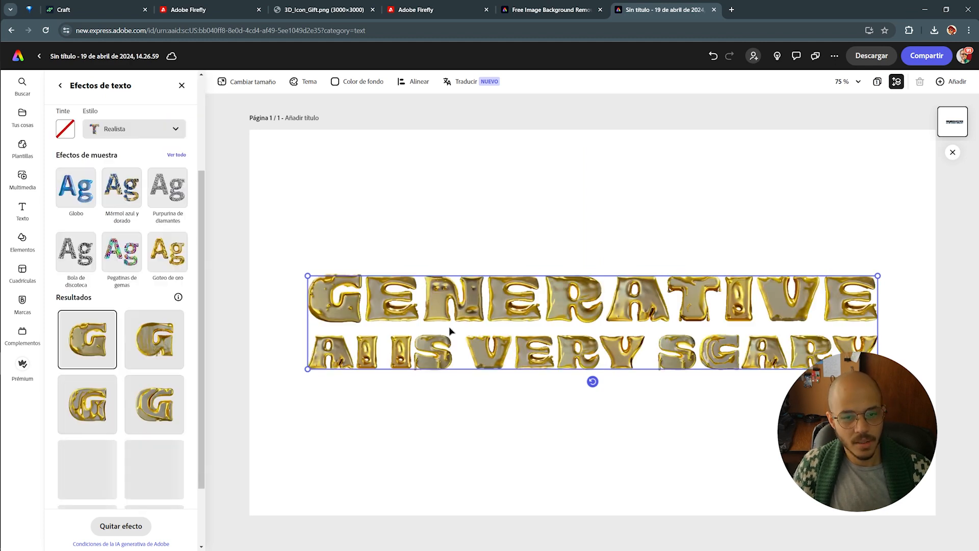
left_click_drag(535, 301, 530, 295)
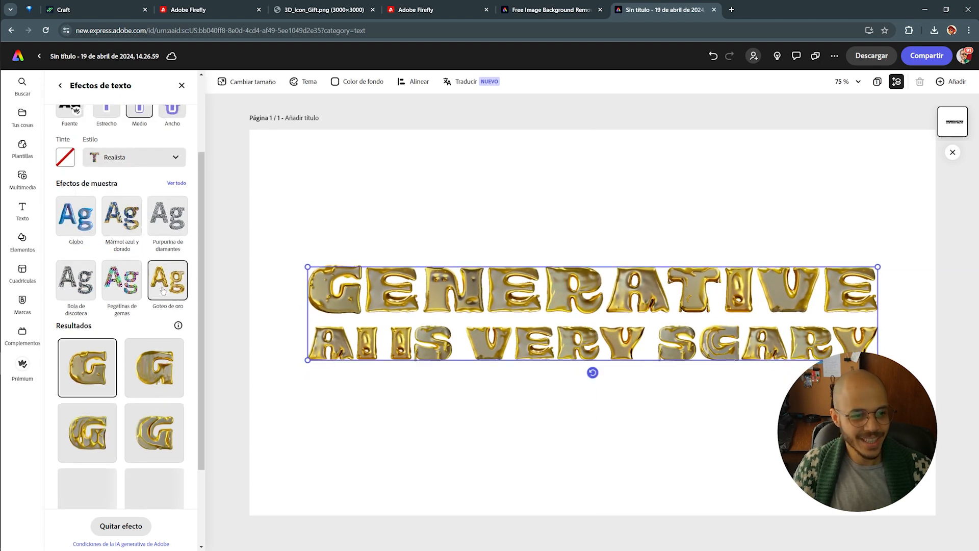
left_click(144, 157)
key("ctrl+a")
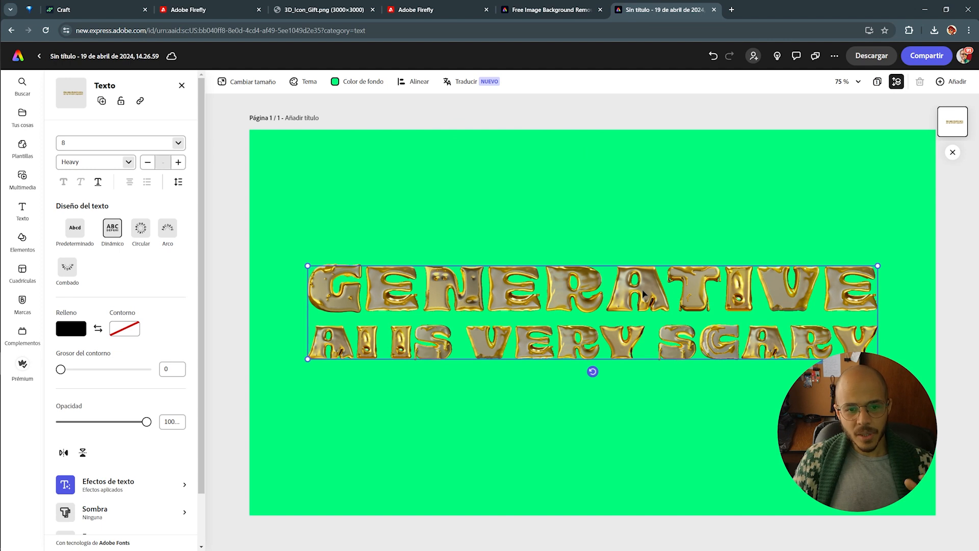
left_click_drag(643, 294, 644, 293)
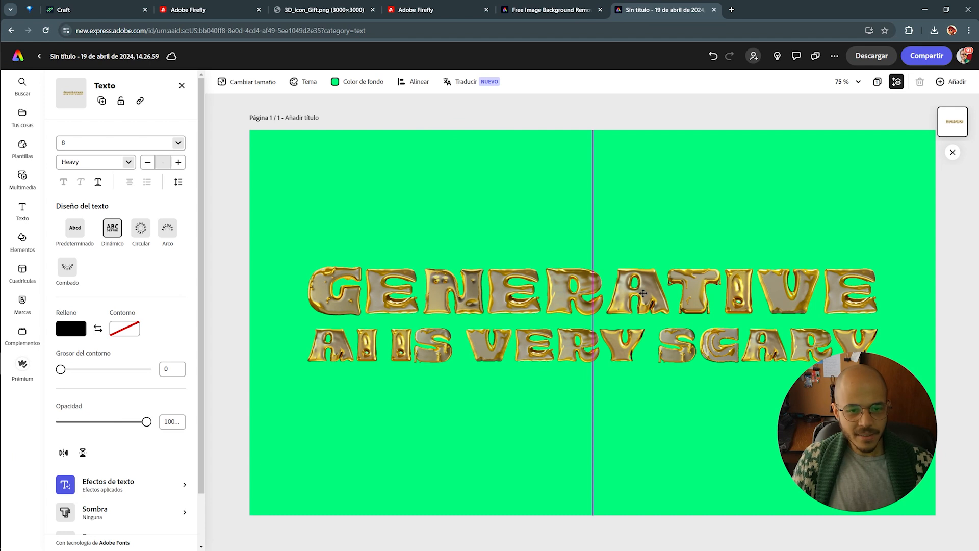
left_click_drag(644, 293, 643, 301)
left_click(625, 211)
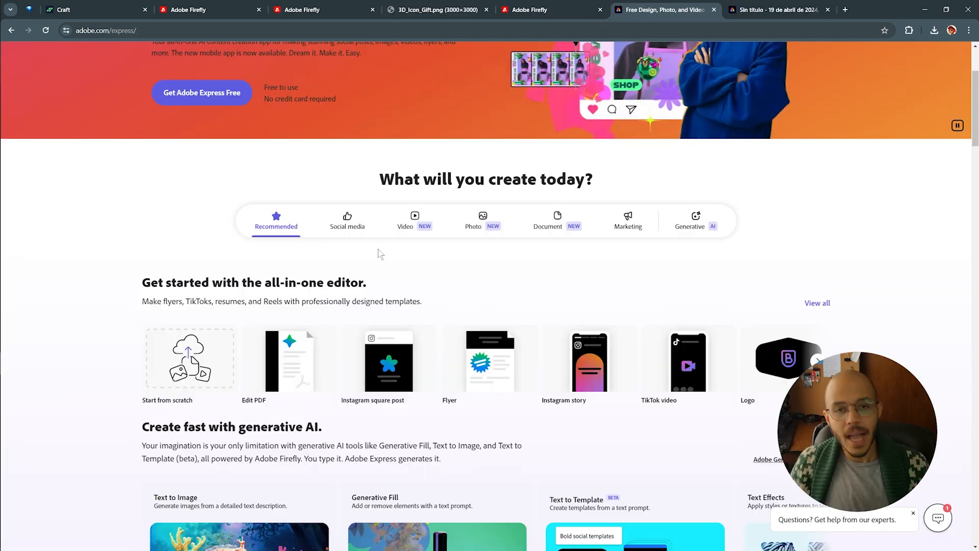
From the all-in-one editor section, choose Start from scratch to create a blank design
scroll(274, 292, "up", 3)
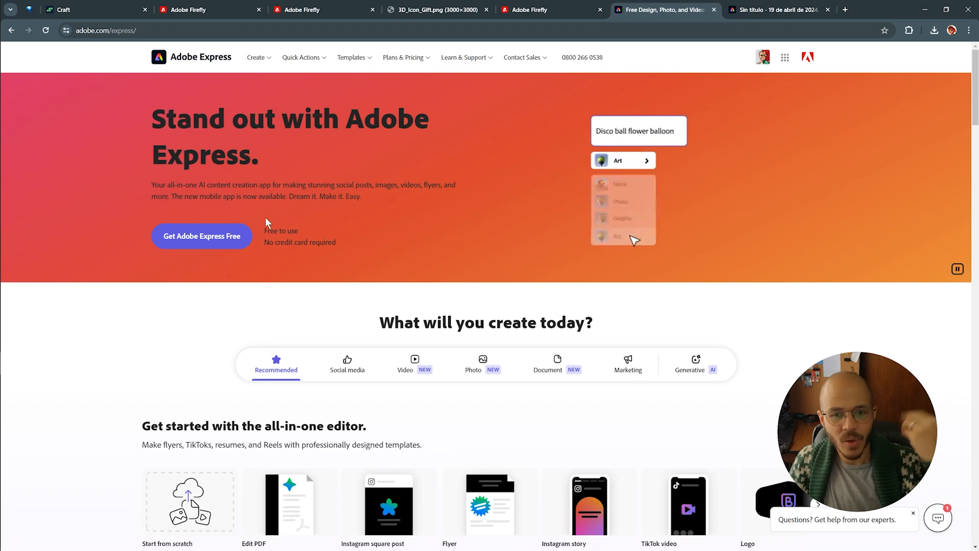
scroll(265, 218, "down", 2)
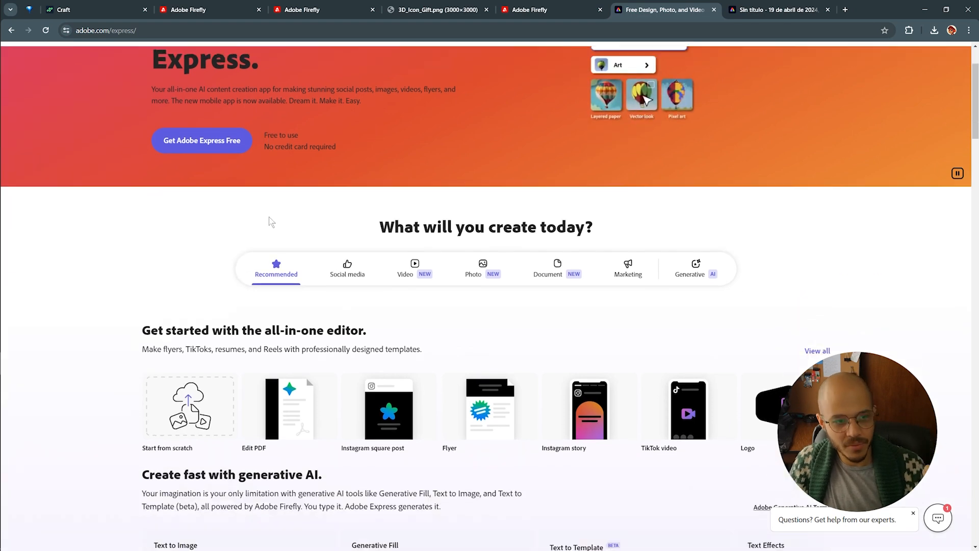
left_click(192, 408)
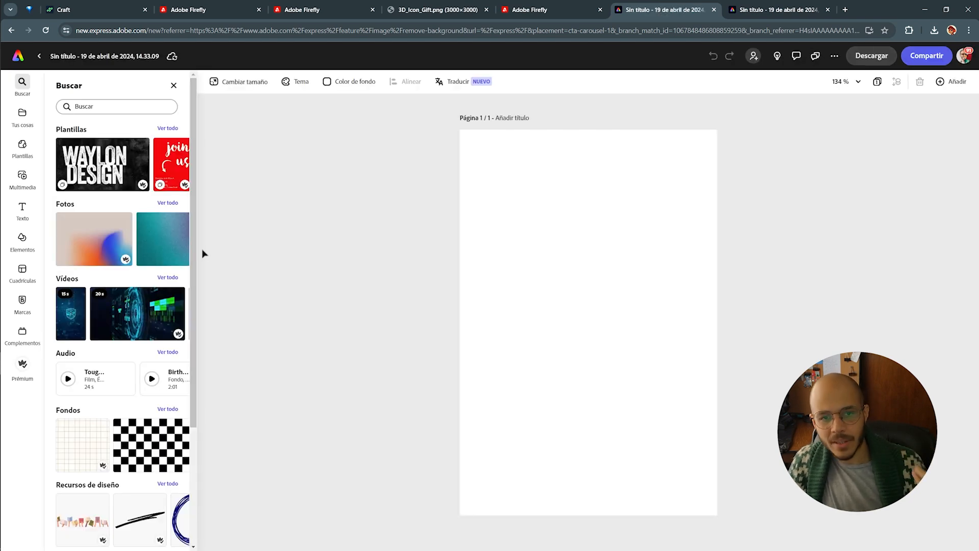
Resize the blank design to the Reel de Instagram preset and show the Multimedia library
left_click(235, 82)
scroll(121, 204, "down", 2)
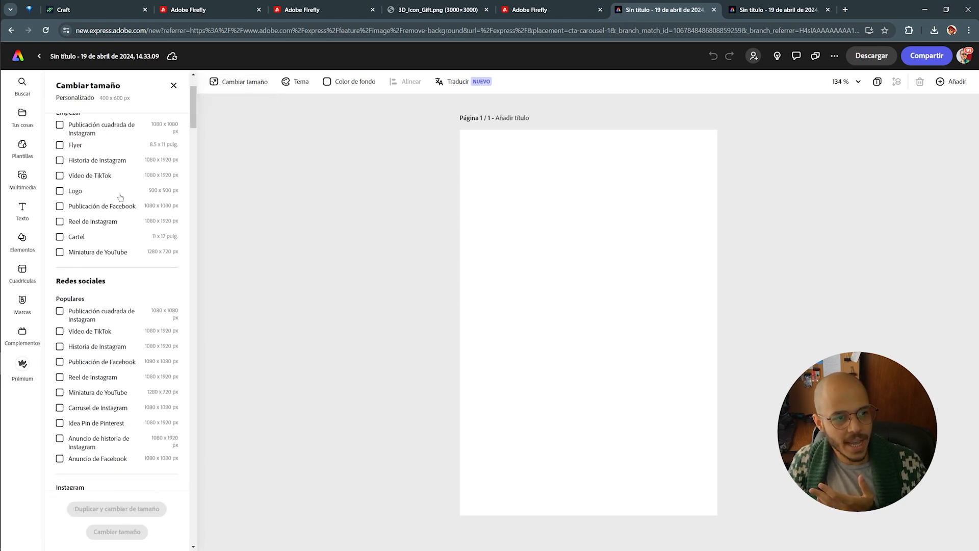
scroll(75, 179, "down", 2)
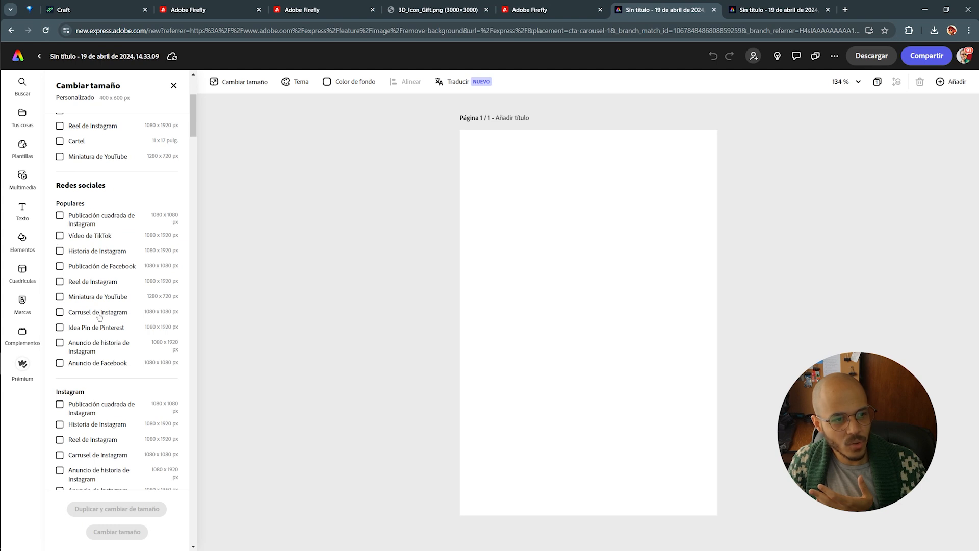
left_click(60, 282)
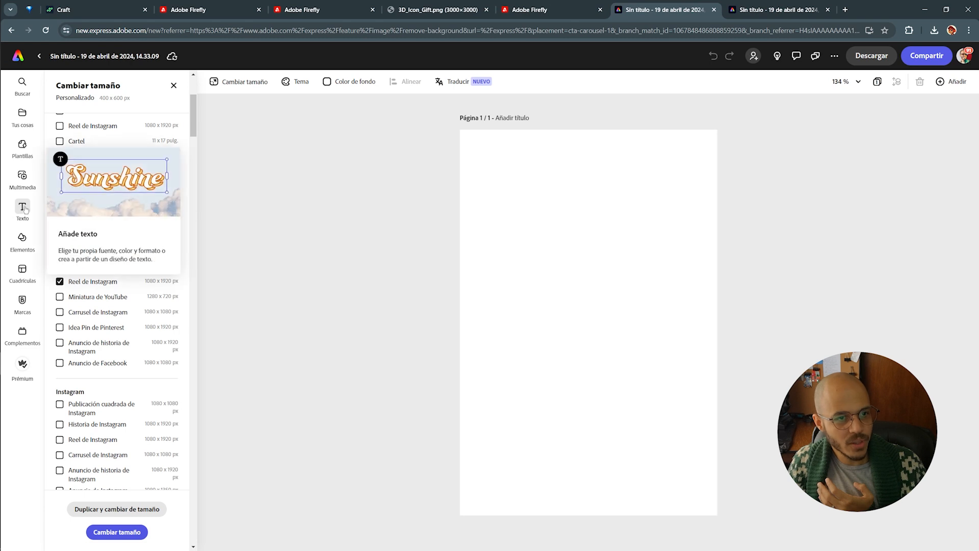
left_click(22, 176)
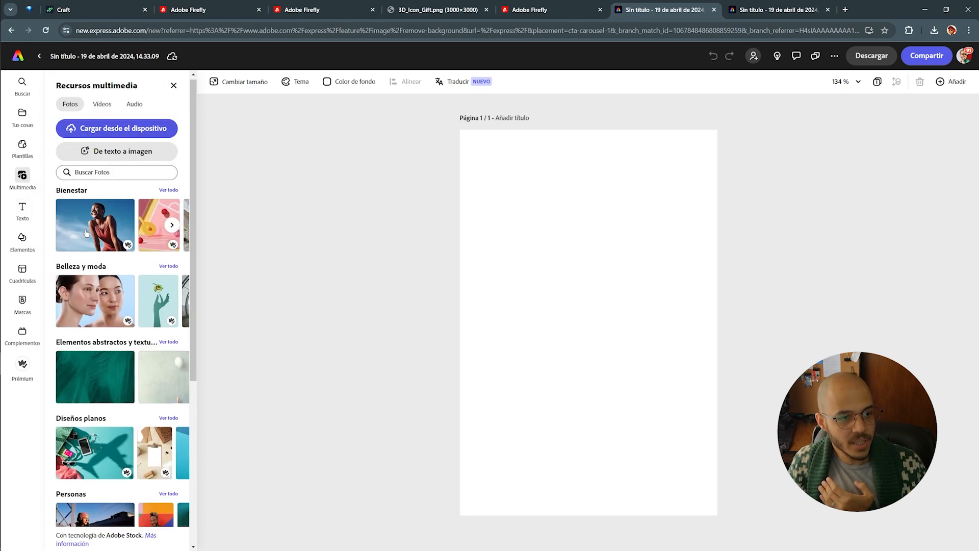
Add the flat-design airplane stock photo, then delete it
scroll(92, 352, "down", 2)
left_click(90, 358)
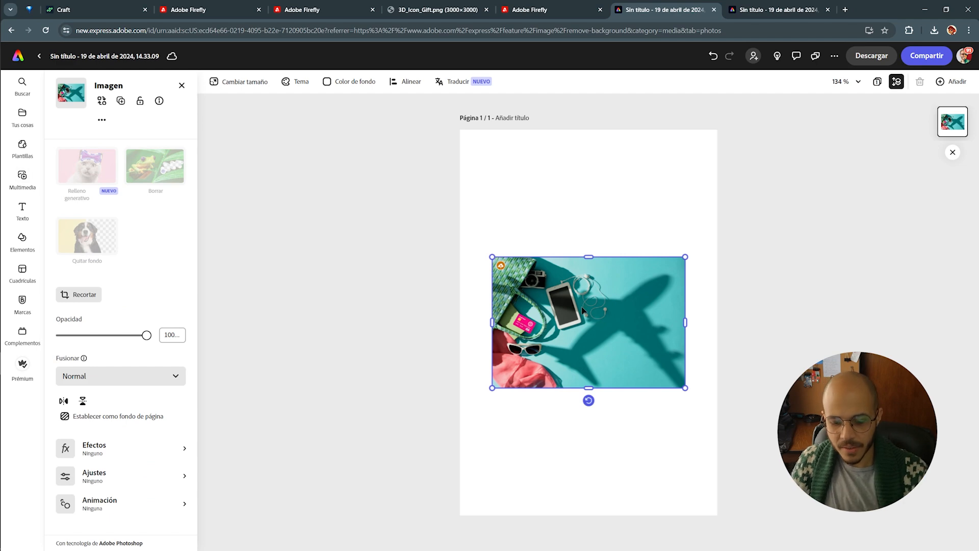
key("Delete")
Upload the astronaut video from the computer and enlarge it to fill the page
left_click(102, 128)
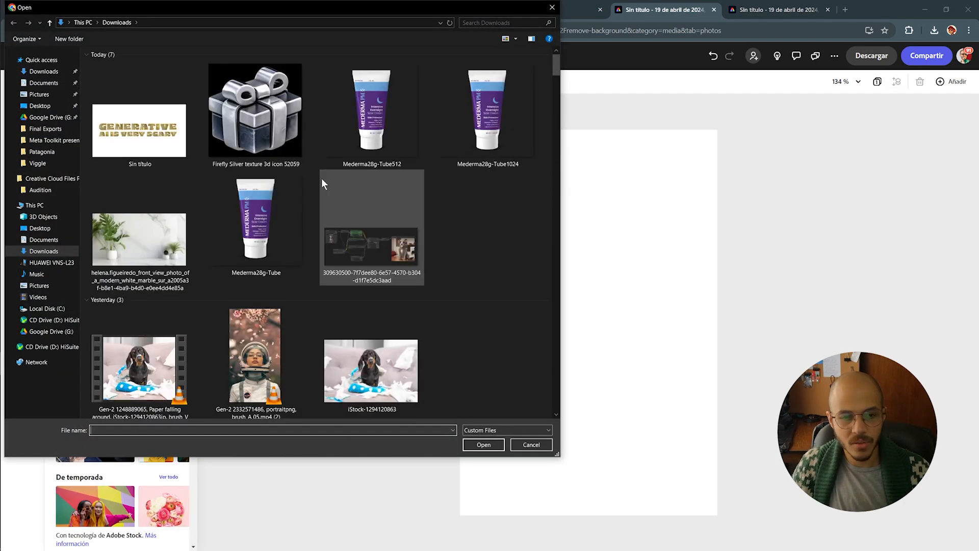
scroll(303, 191, "down", 5)
scroll(314, 303, "up", 4)
double_click(255, 232)
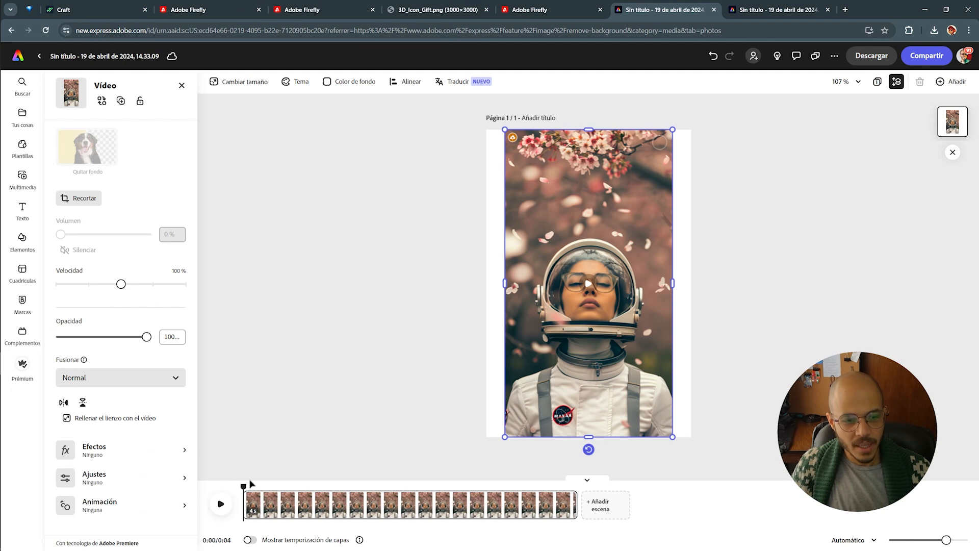
left_click_drag(247, 486, 299, 487)
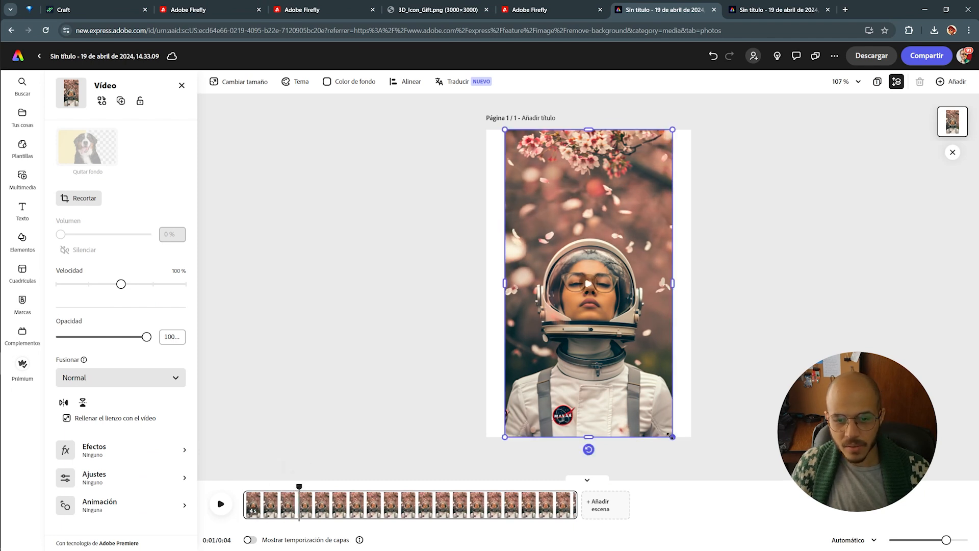
left_click_drag(671, 435, 715, 465)
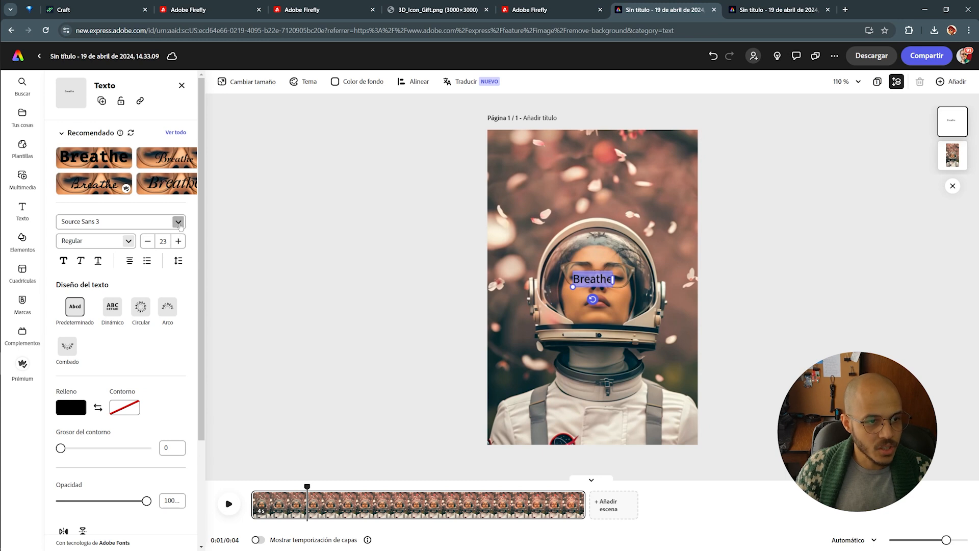
Style Breathe in IM FELL French Canon Italic, enlarge it to size 63, move it top centre
left_click(177, 221)
left_click(96, 151)
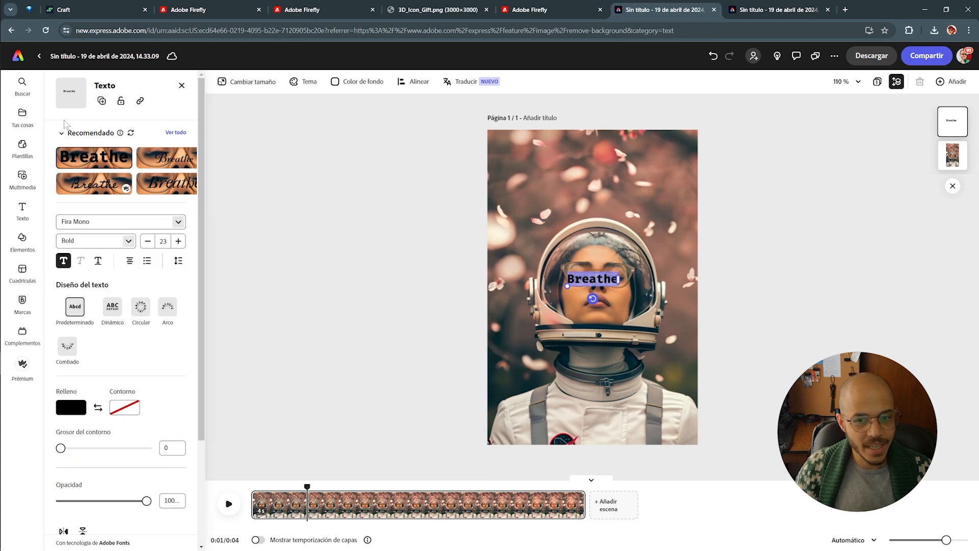
left_click(176, 185)
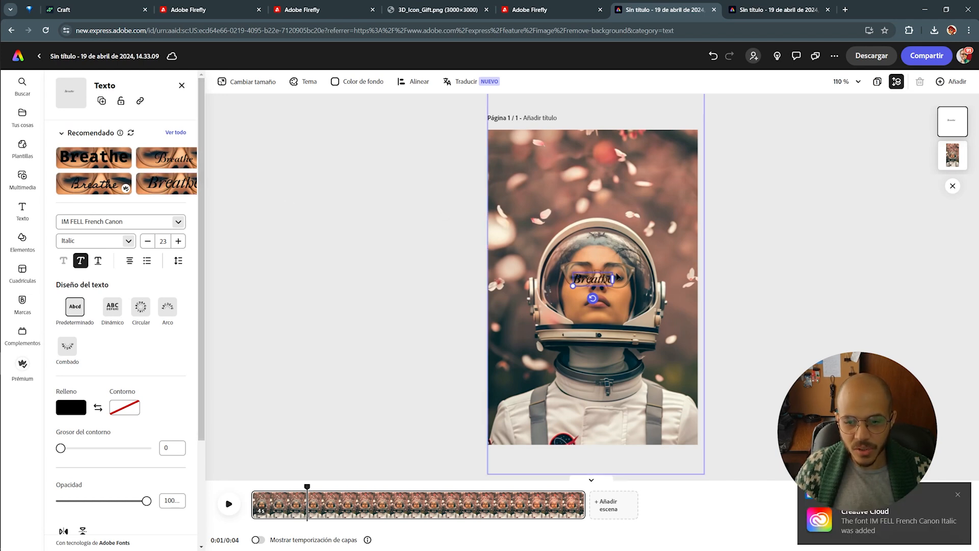
left_click_drag(573, 287, 503, 309)
left_click_drag(553, 289, 599, 177)
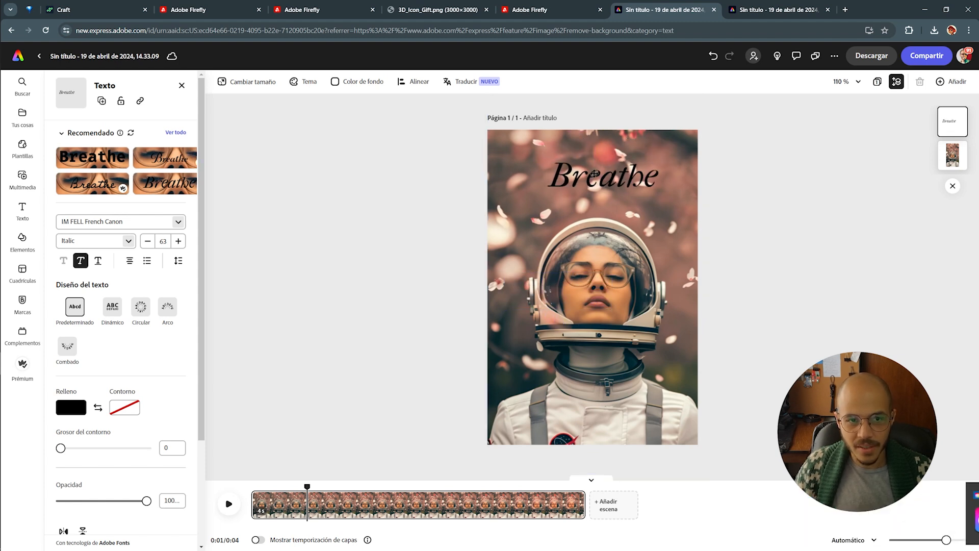
Check the page background colour options, then open the title's fill colour choices
left_click(357, 82)
left_click(357, 81)
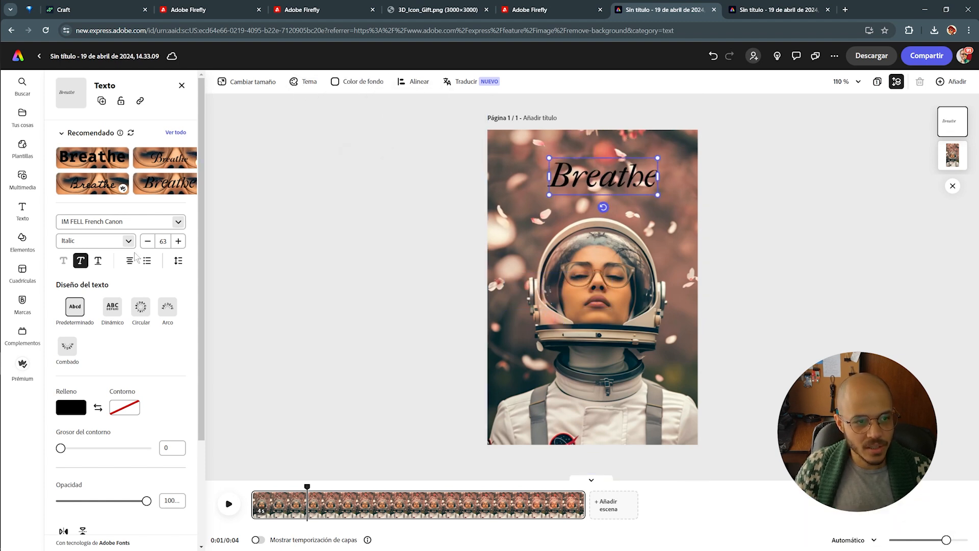
left_click(70, 406)
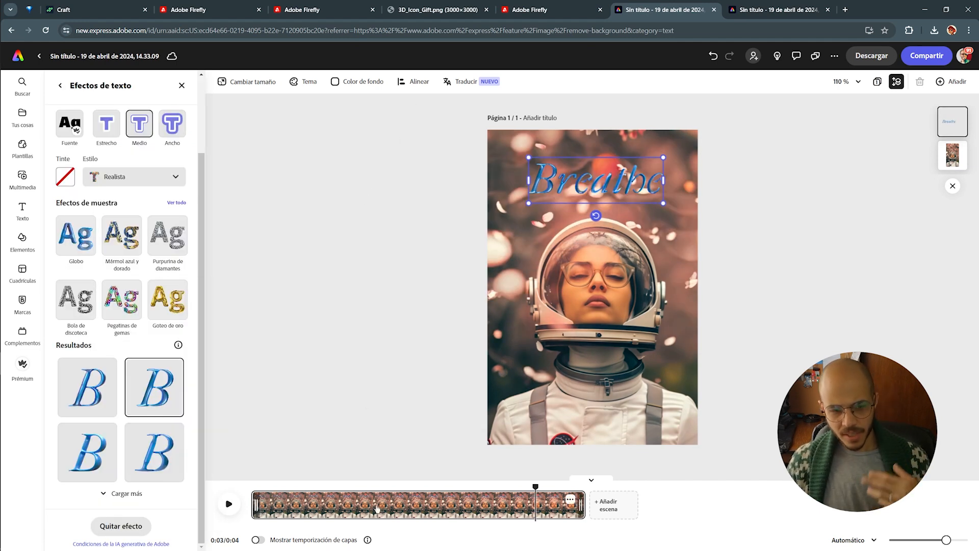
Rewind the astronaut video to about one second and select it
left_click_drag(535, 485, 298, 517)
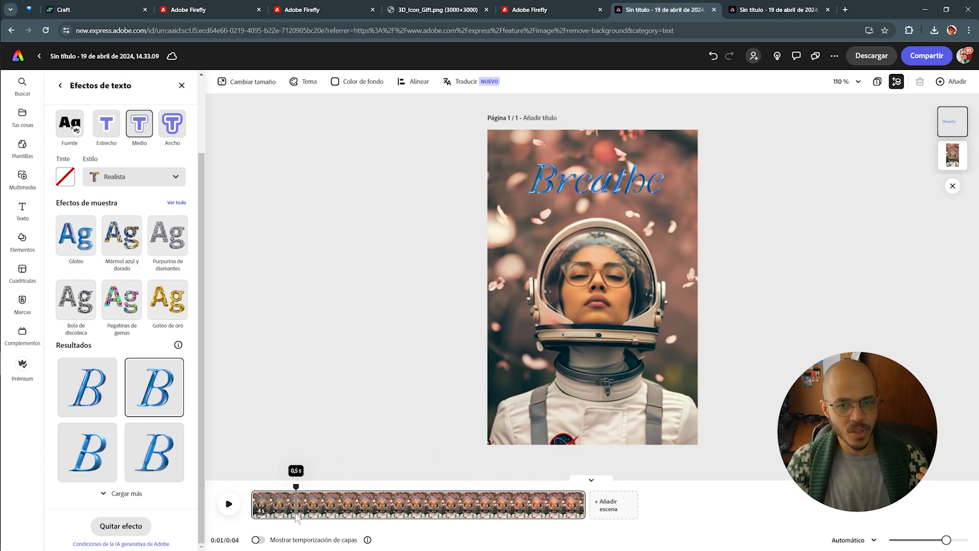
left_click(627, 288)
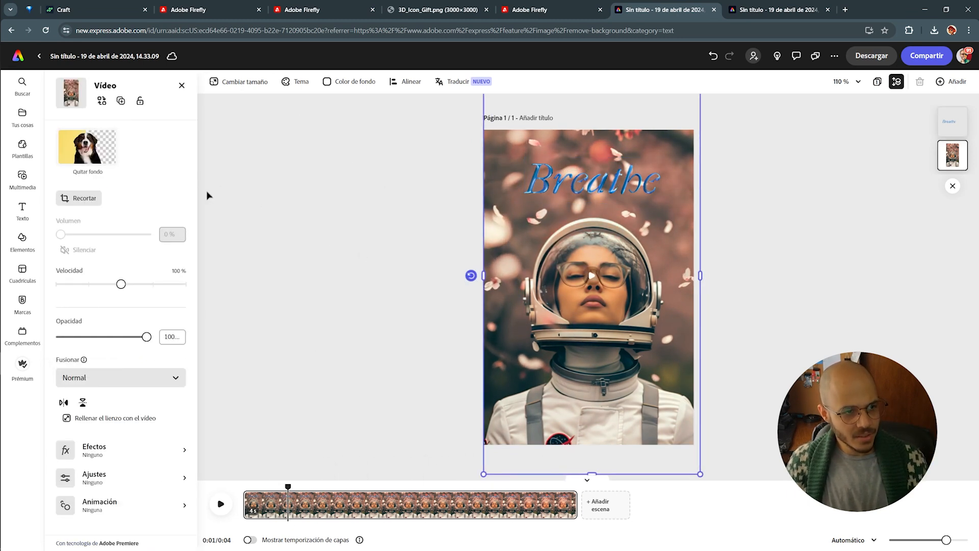
Remove the astronaut video's background and start text-to-image generation in the media library
left_click(93, 152)
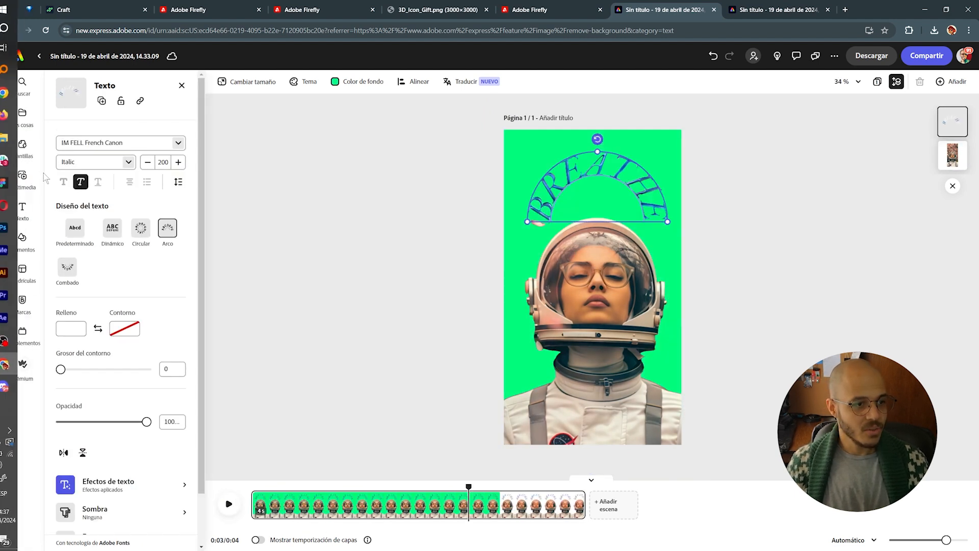
left_click(24, 177)
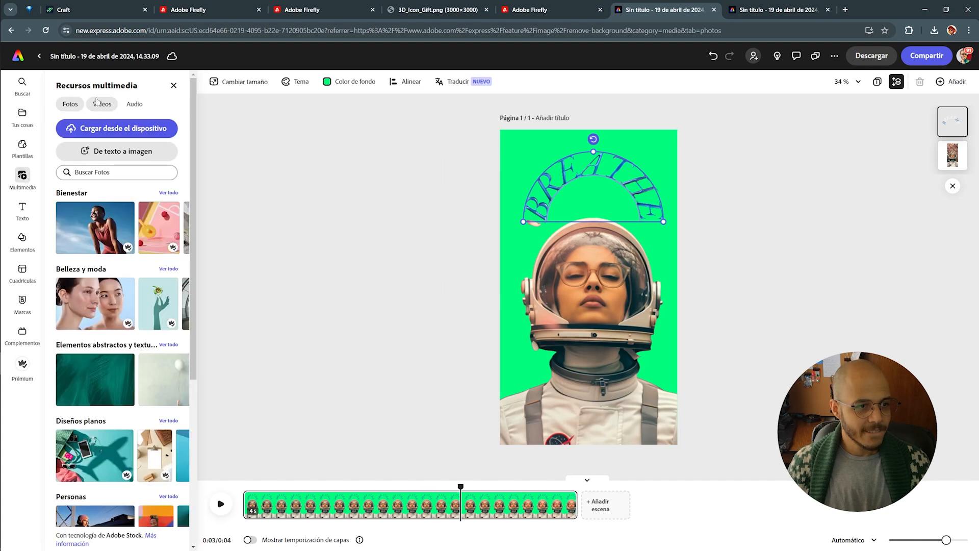
left_click(123, 153)
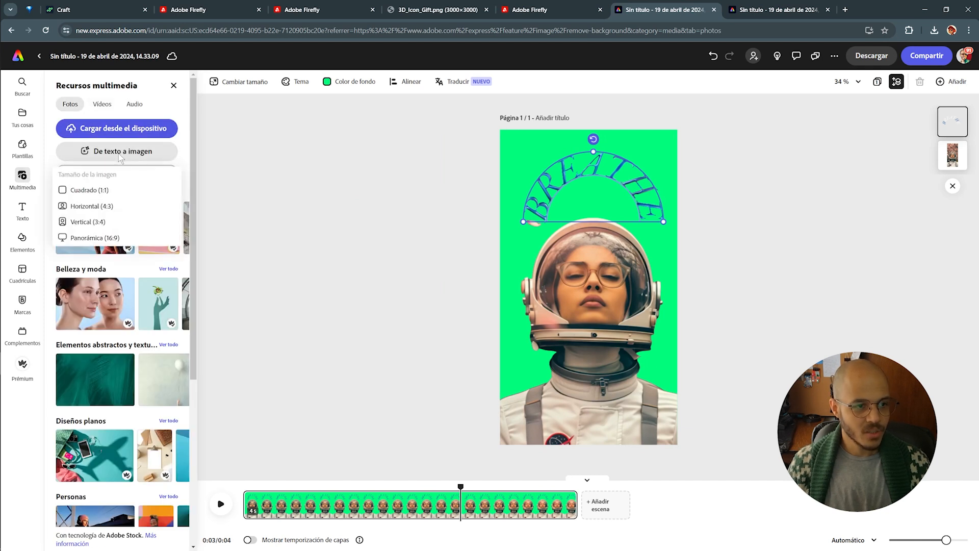
Generate a vertical 3:4 background image from the prompt 'Space Background'
left_click(88, 220)
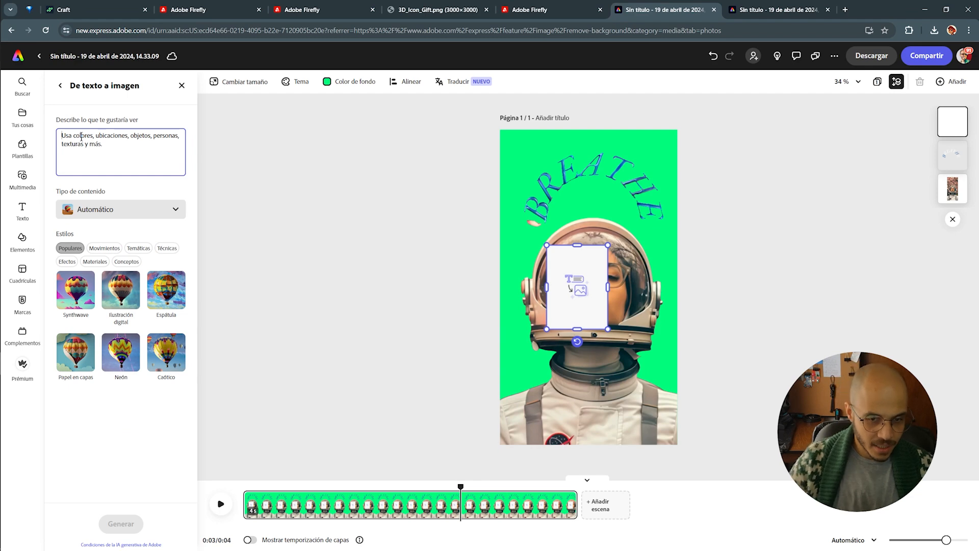
type("Space ")
type("ga")
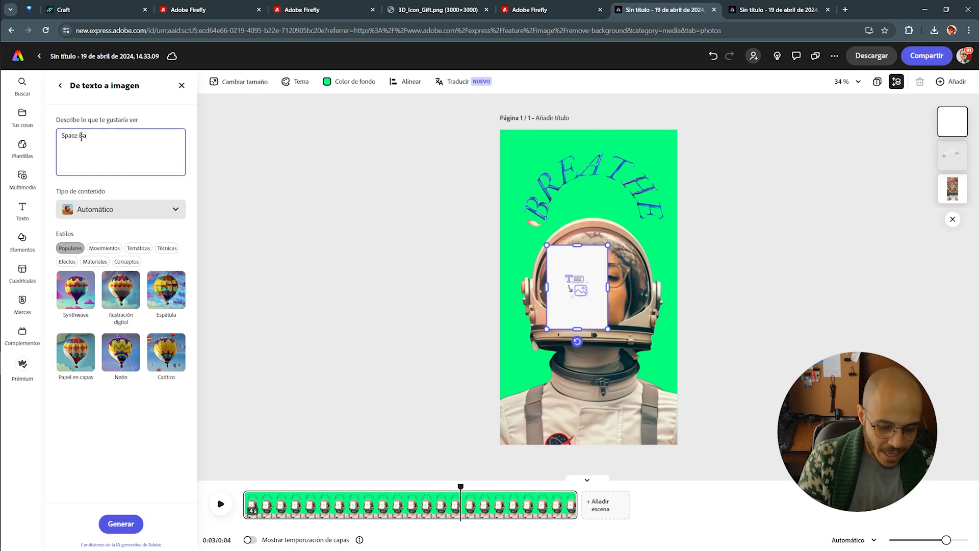
type("round")
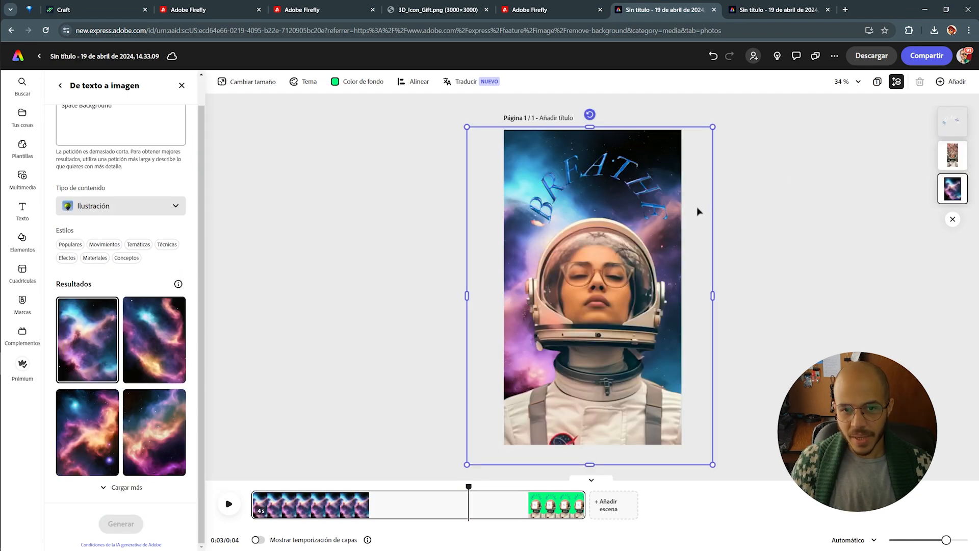
Switch the arched BREATHE title to the 8 Heavy font and play the video preview
left_click(656, 203)
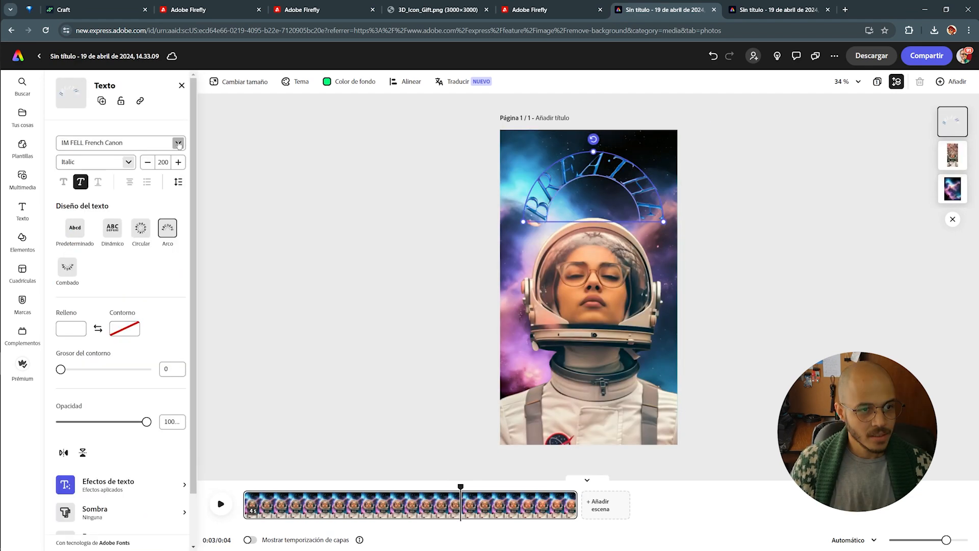
left_click(179, 144)
left_click(163, 314)
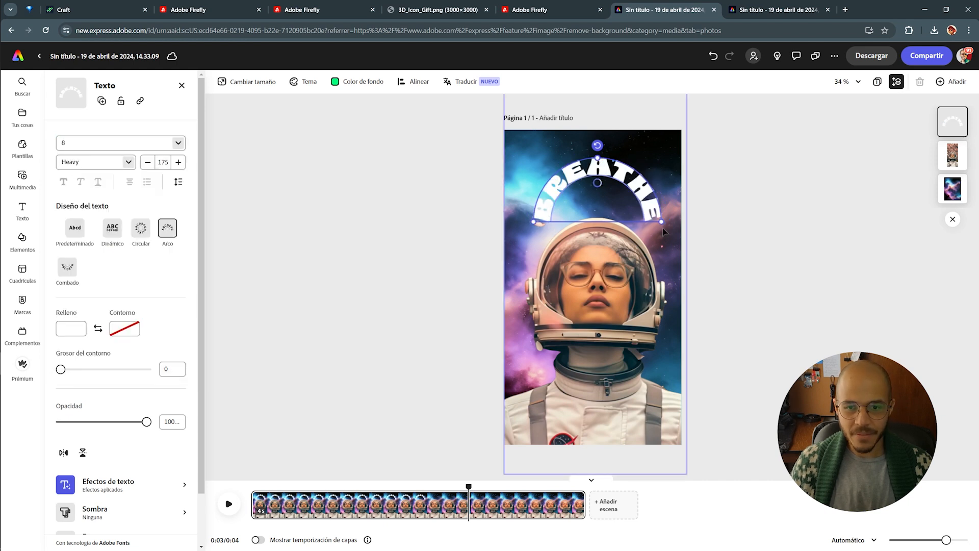
left_click(622, 167)
left_click(620, 169)
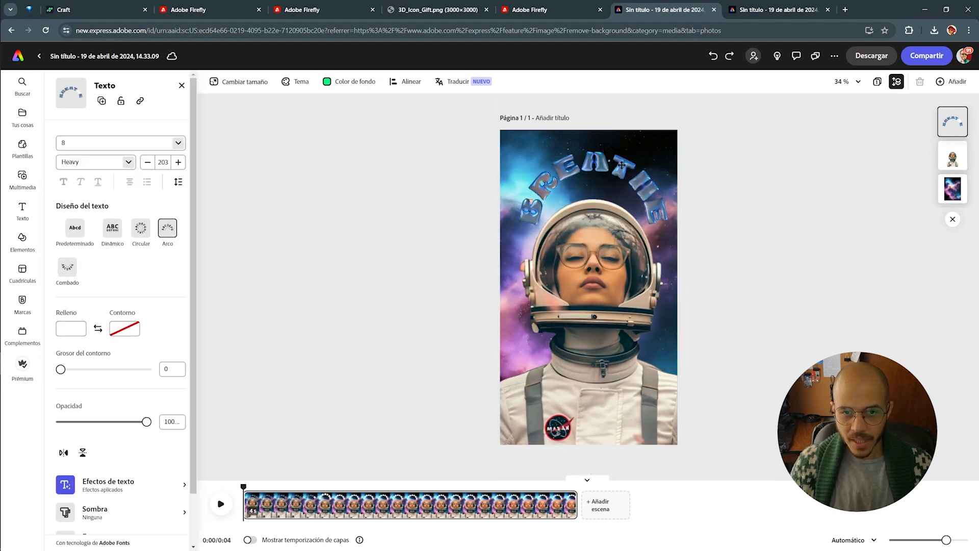
left_click(597, 265)
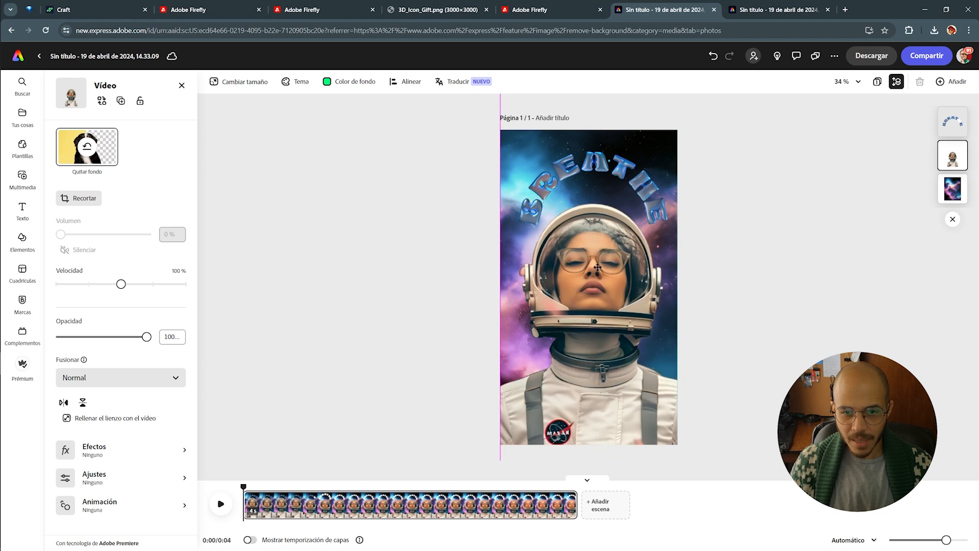
left_click(221, 505)
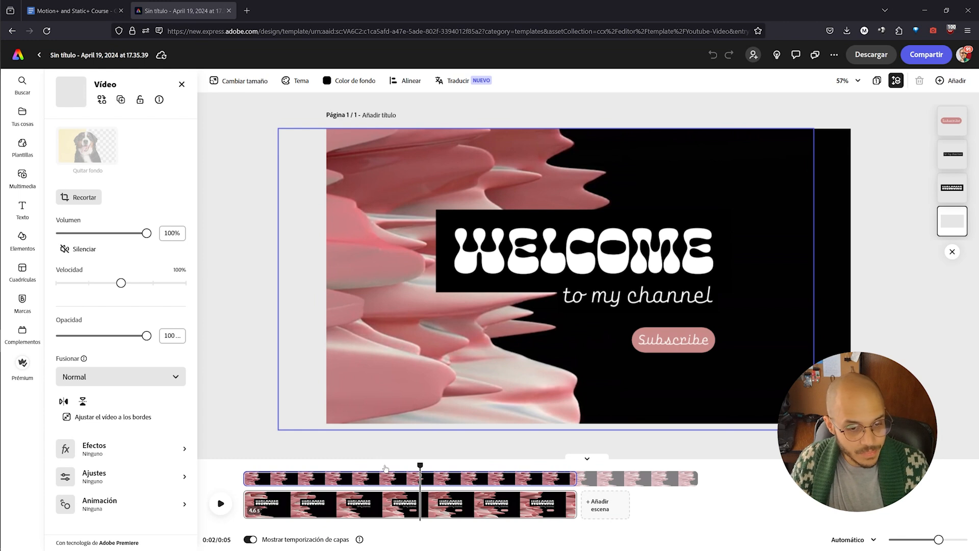
Replay the 'WELCOME to my channel' animation from the start, then browse the YouTube video templates
left_click(333, 474)
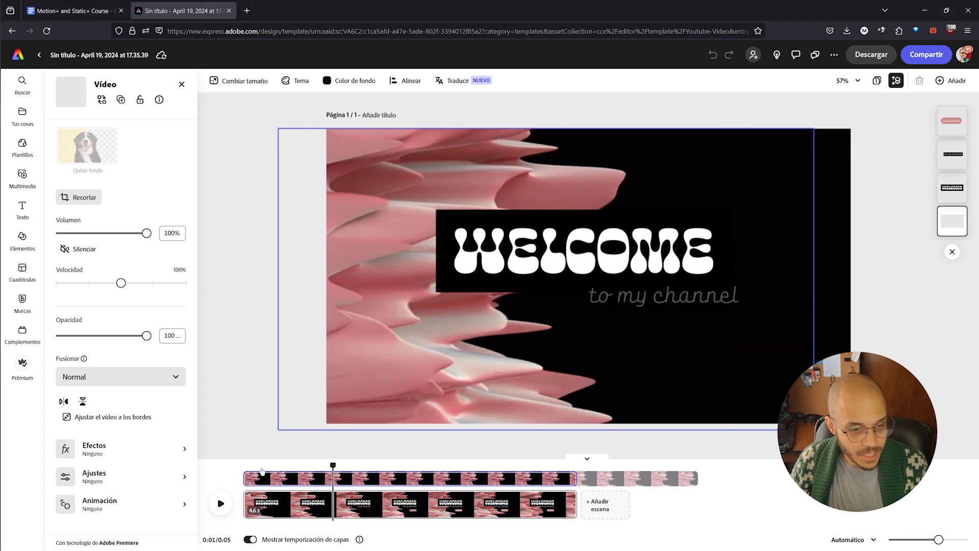
left_click(260, 470)
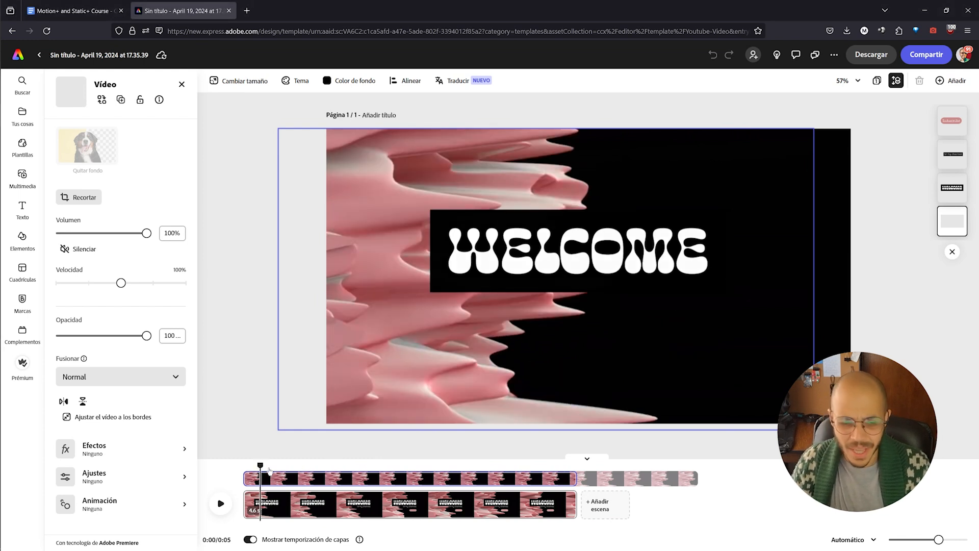
left_click(221, 504)
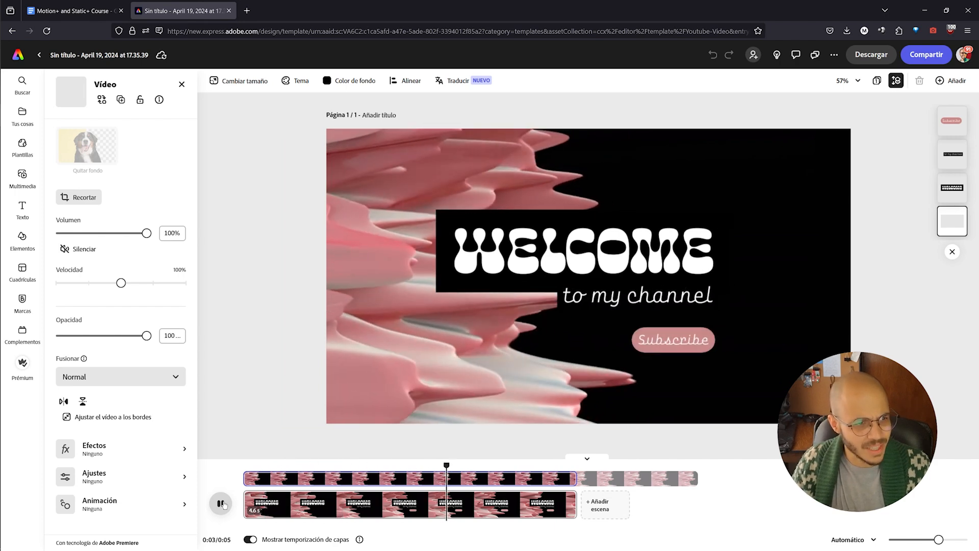
key("space")
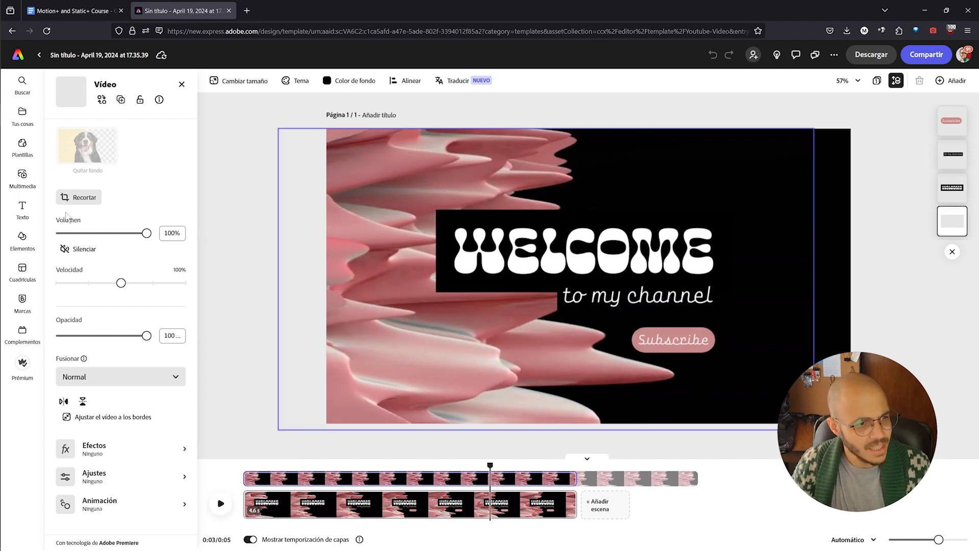
left_click(227, 175)
scroll(137, 251, "down", 3)
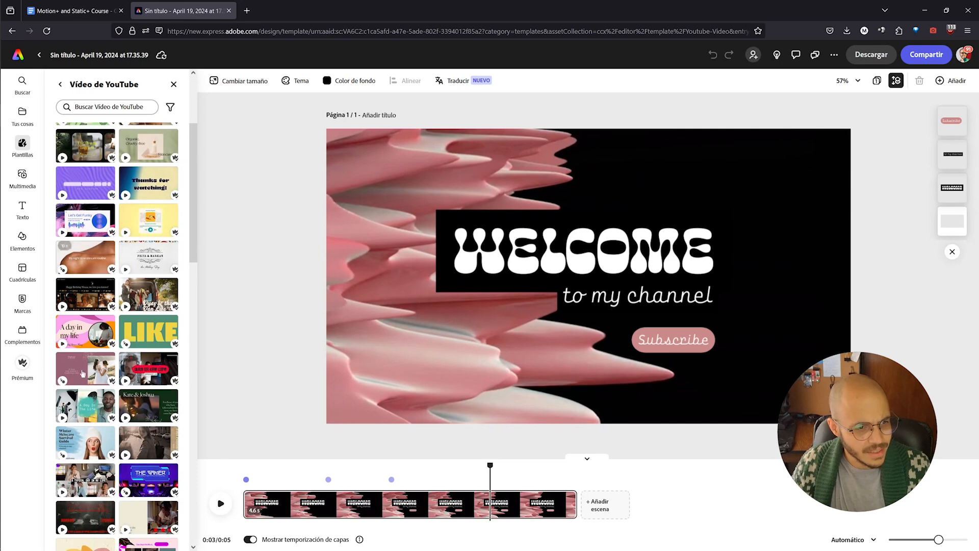
Open the LIKE, SHARE & SUBSCRIBE template from the YouTube list
scroll(157, 293, "down", 5)
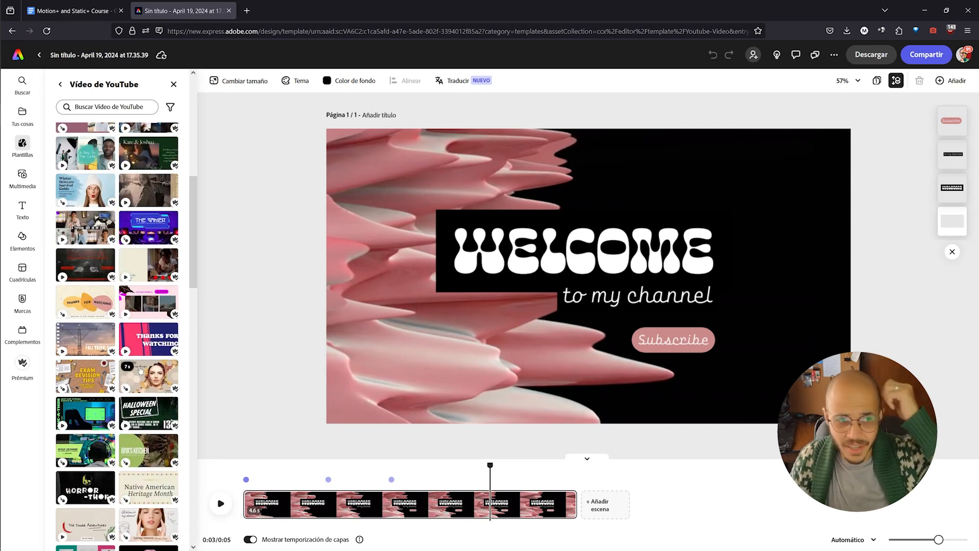
scroll(140, 369, "up", 6)
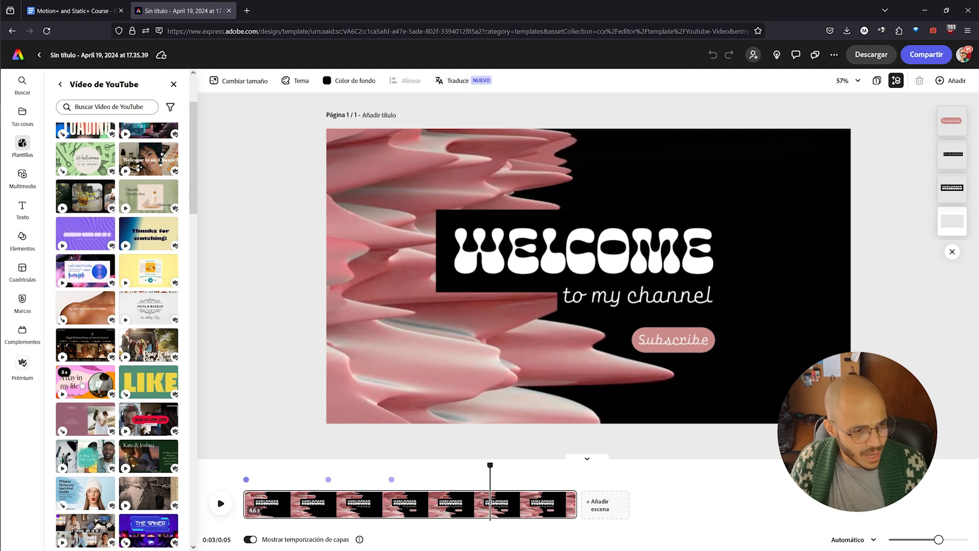
left_click(148, 381)
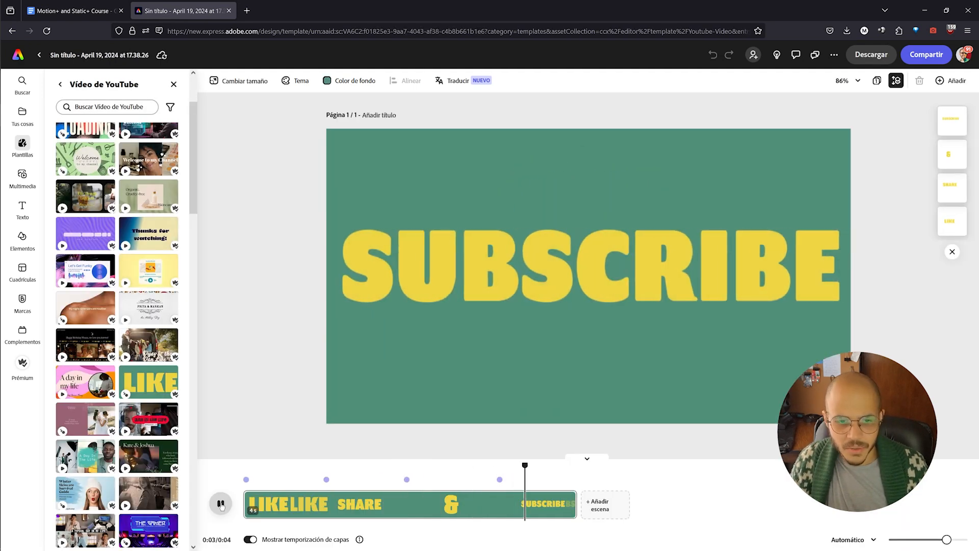
Pause at the 0:01 LIKE frame, select the LIKE word and show its animation settings
left_click(313, 508)
left_click(312, 507)
left_click(550, 256)
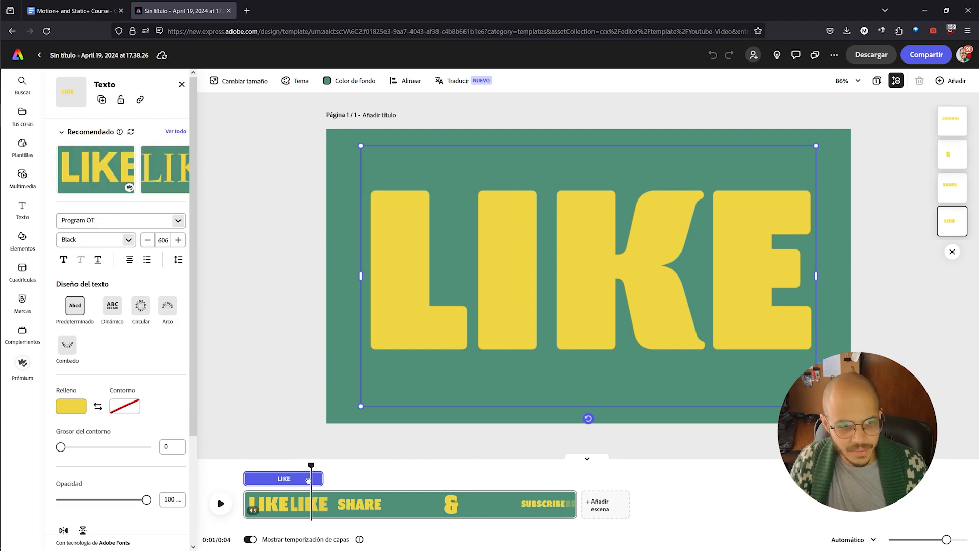
left_click(134, 201)
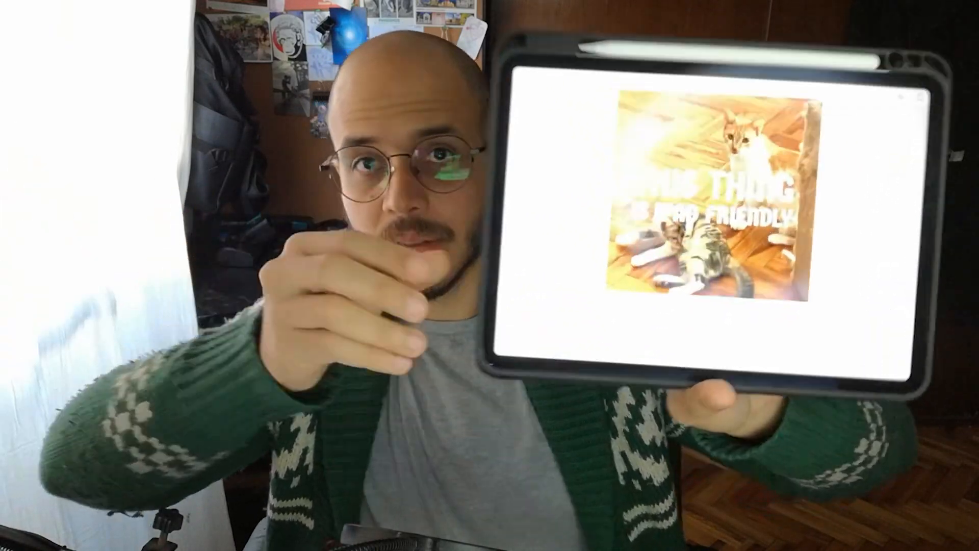
Generate Firefly images of cats in a forest with falling confetti on soft pink, then return to the astronaut project
type("a")
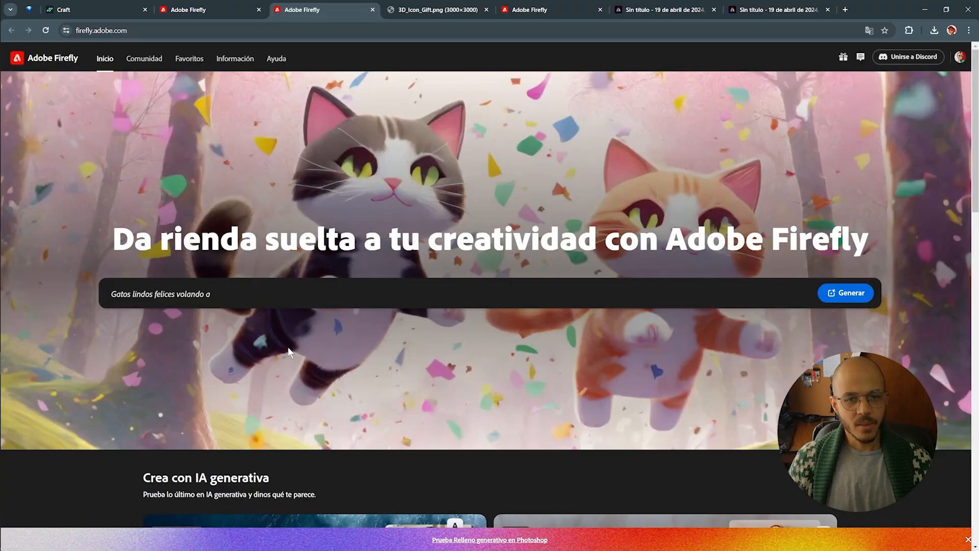
type(" través del bosque con co")
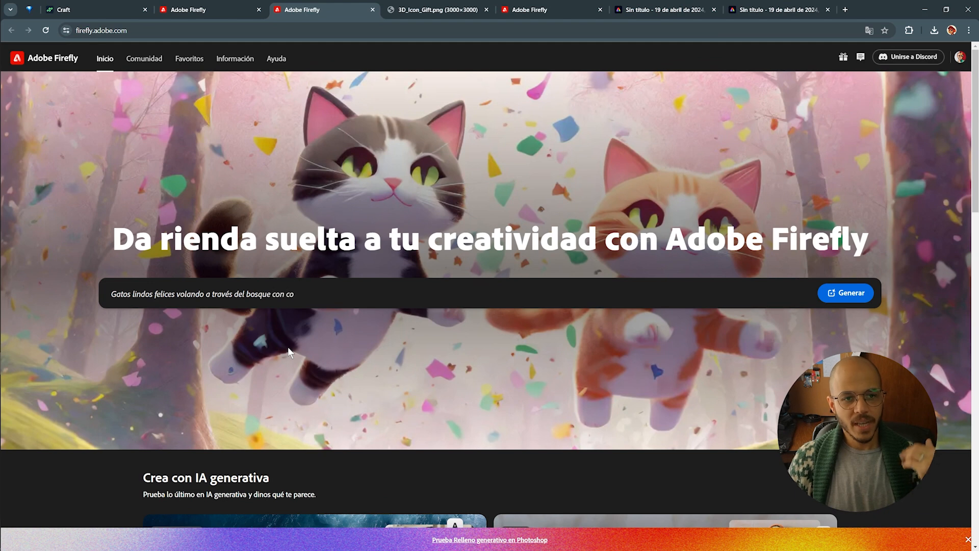
type("nfeti cayendo, fondo rosa claro suave")
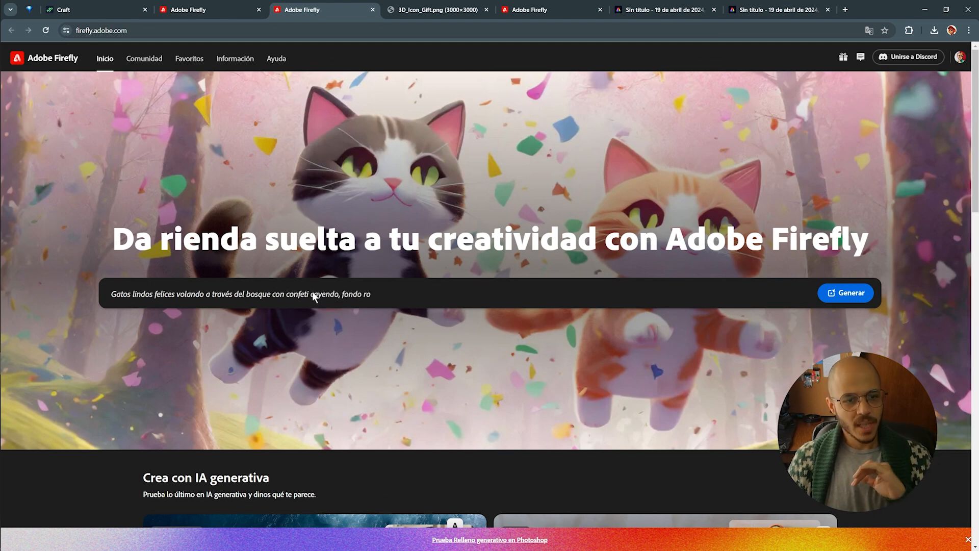
key("ctrl+a")
key("Return")
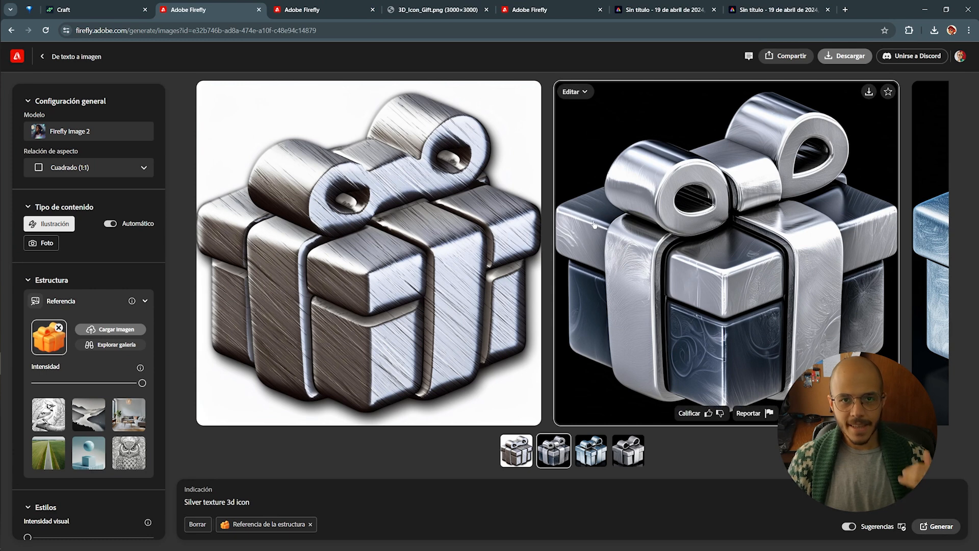
left_click(663, 9)
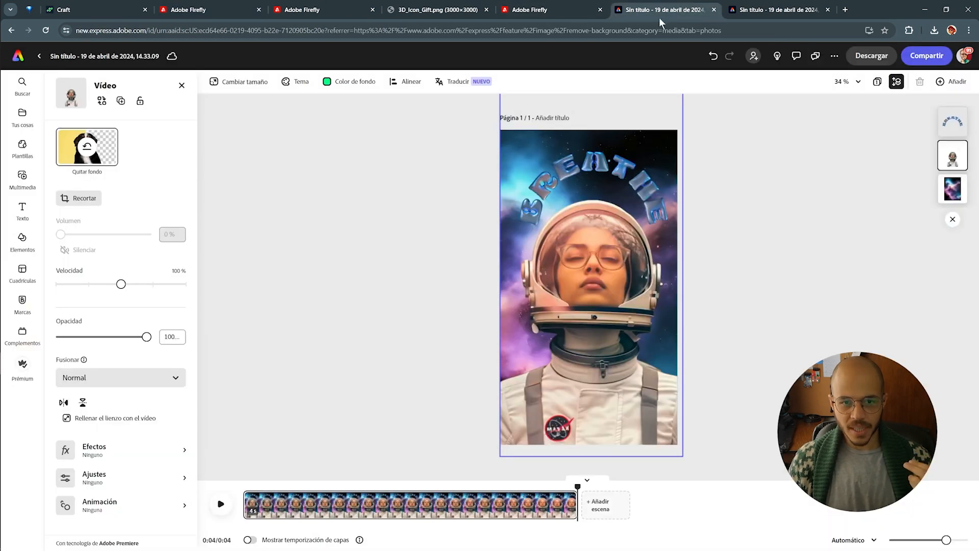
Preview the astronaut BREATHE reel and download it as a 1080p MP4
left_click(221, 504)
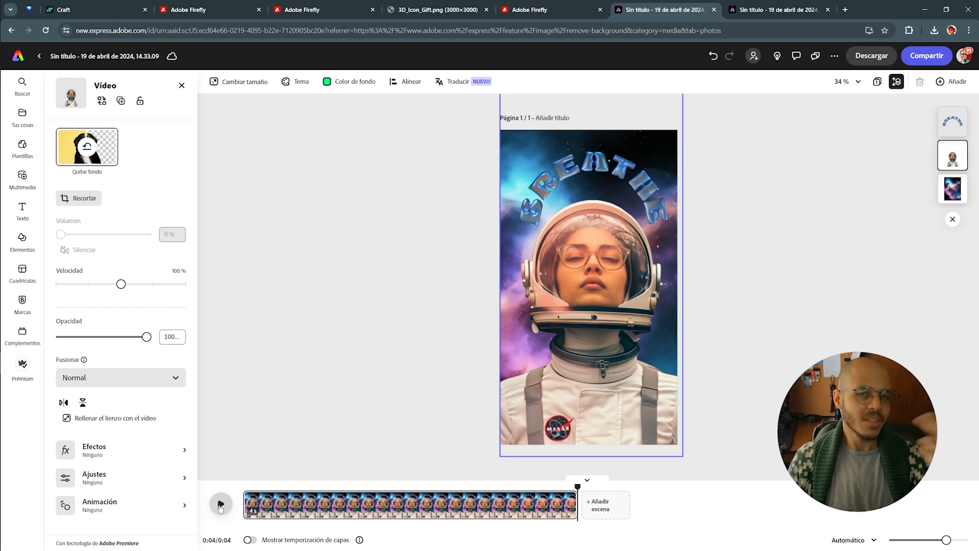
left_click(871, 55)
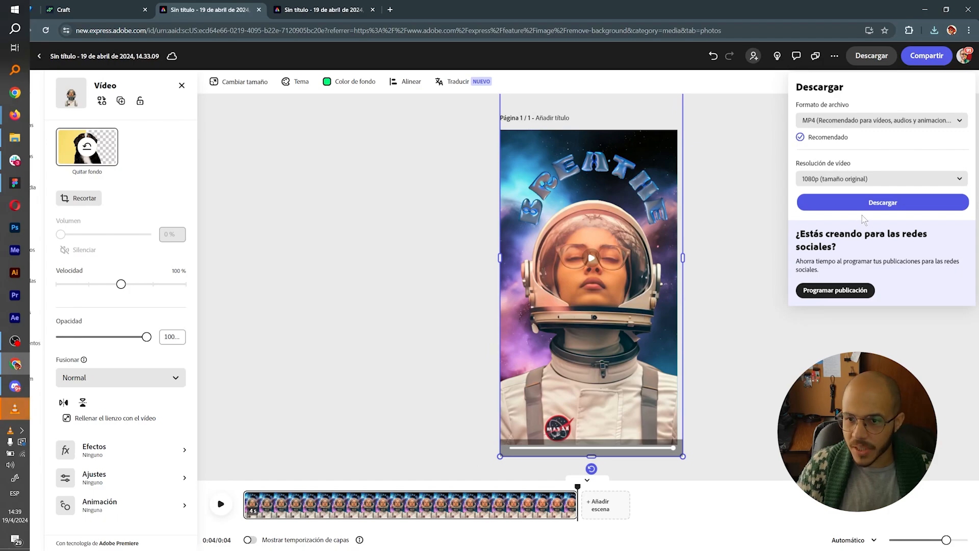
left_click(874, 204)
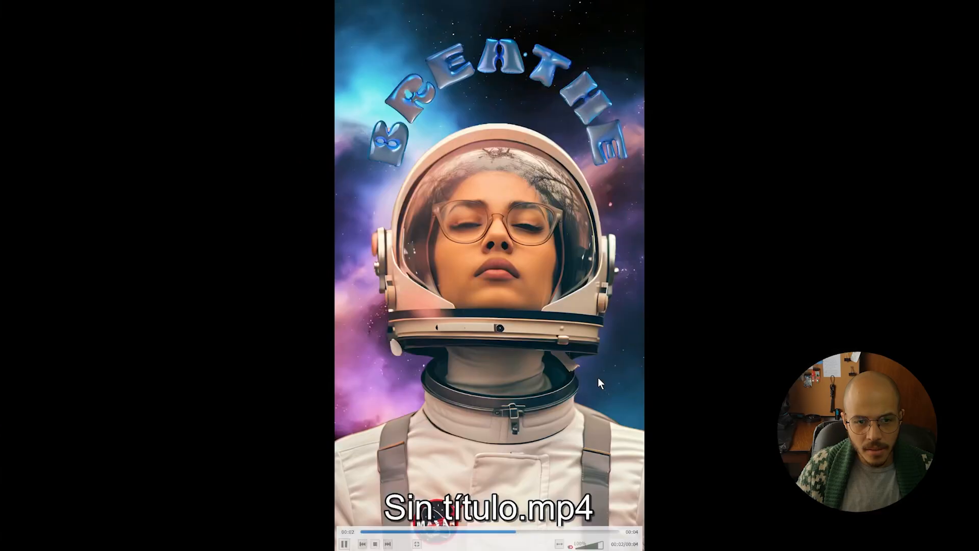